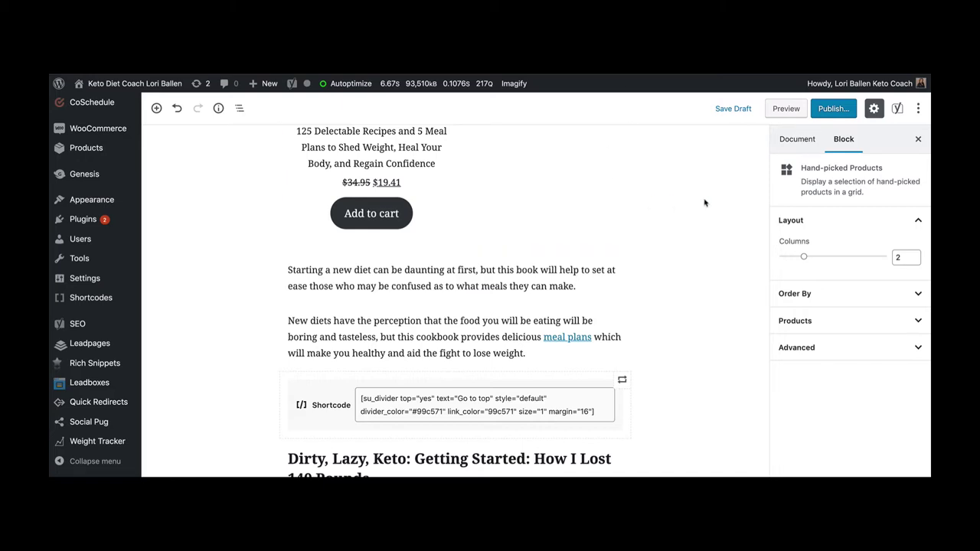
Scroll the live post's intro and Quick Links box down to 'The Complete Ketogenic Diet for Beginners' section
scroll(705, 203, "up", 10)
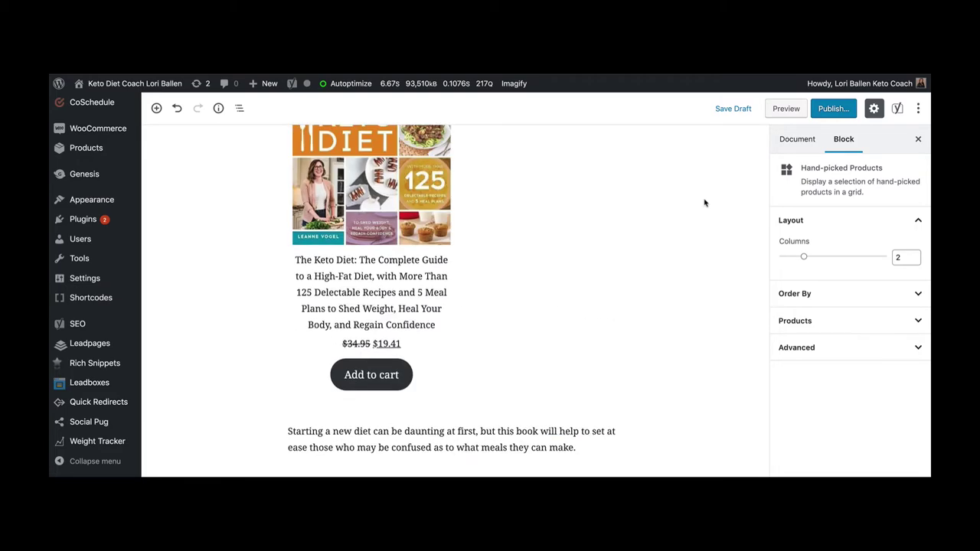
scroll(706, 203, "up", 15)
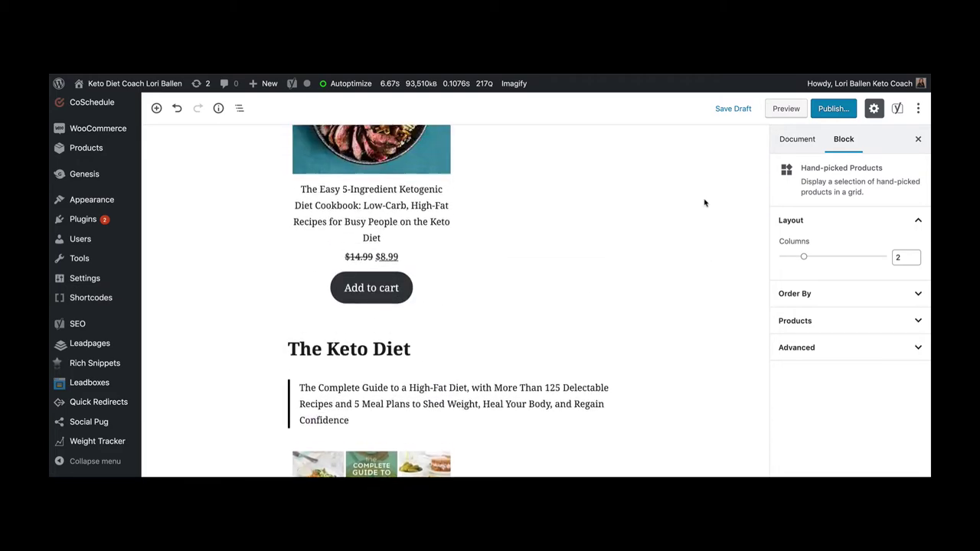
scroll(705, 203, "up", 5)
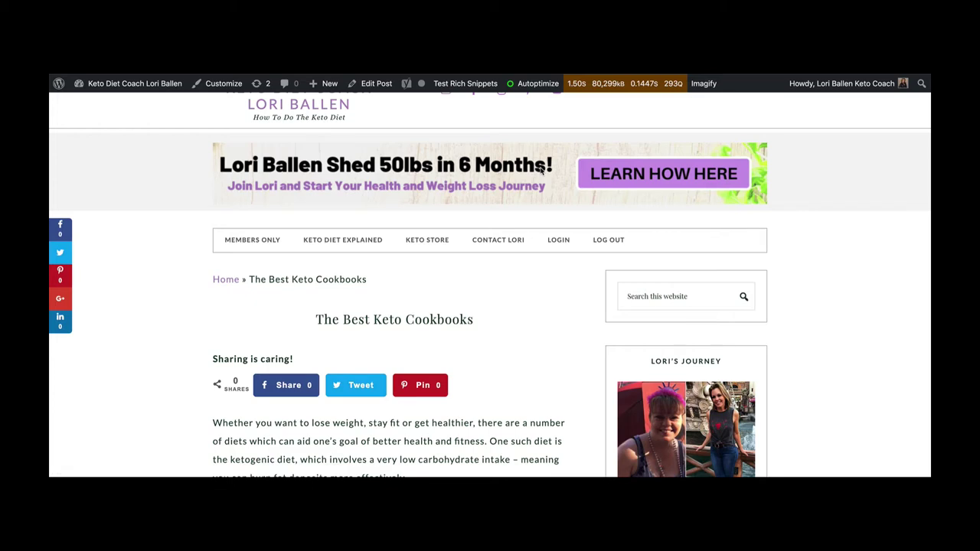
scroll(540, 170, "down", 5)
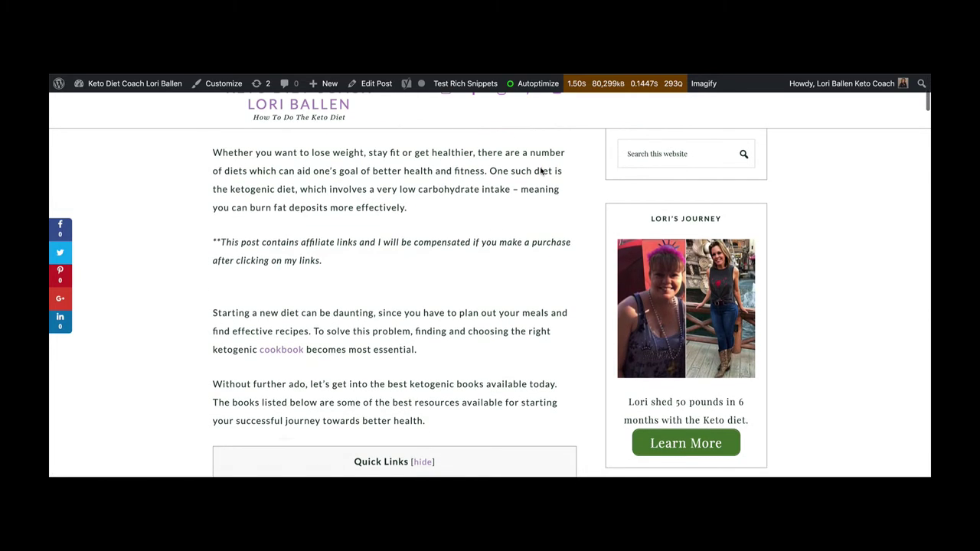
scroll(540, 170, "down", 1)
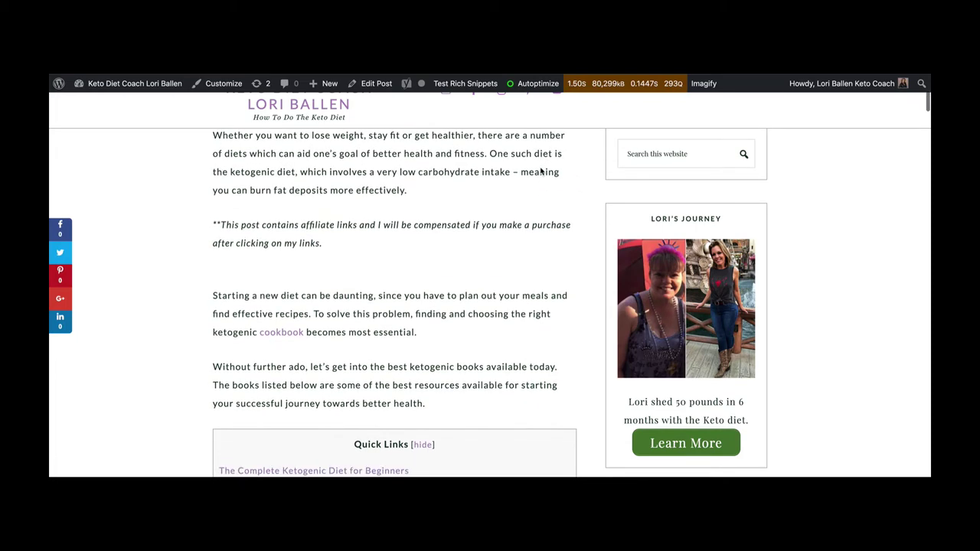
scroll(540, 170, "down", 1)
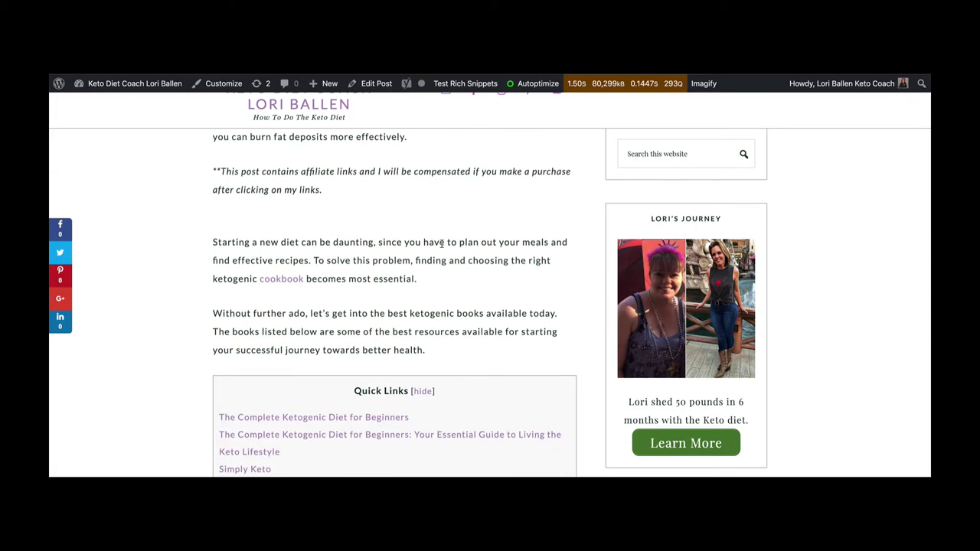
scroll(442, 245, "down", 2)
scroll(442, 247, "down", 2)
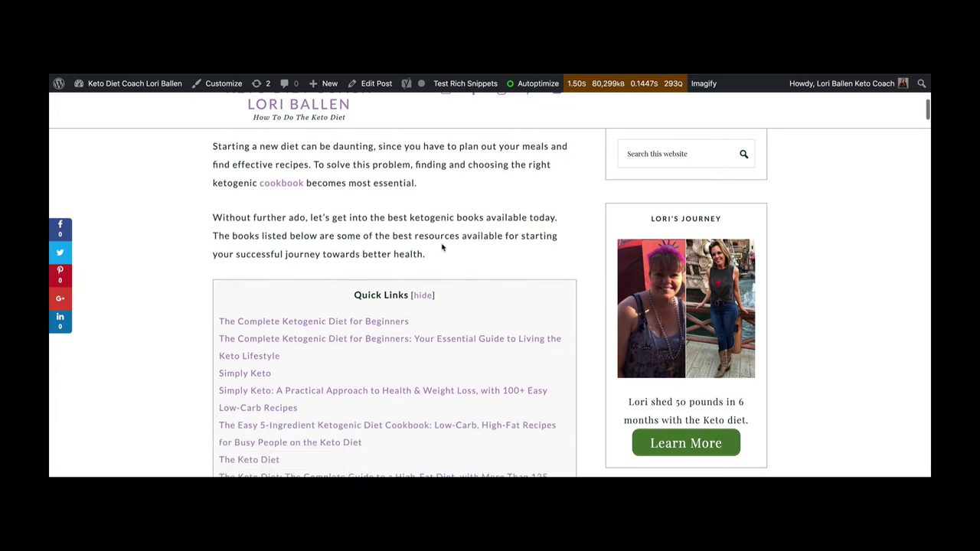
scroll(442, 243, "up", 1)
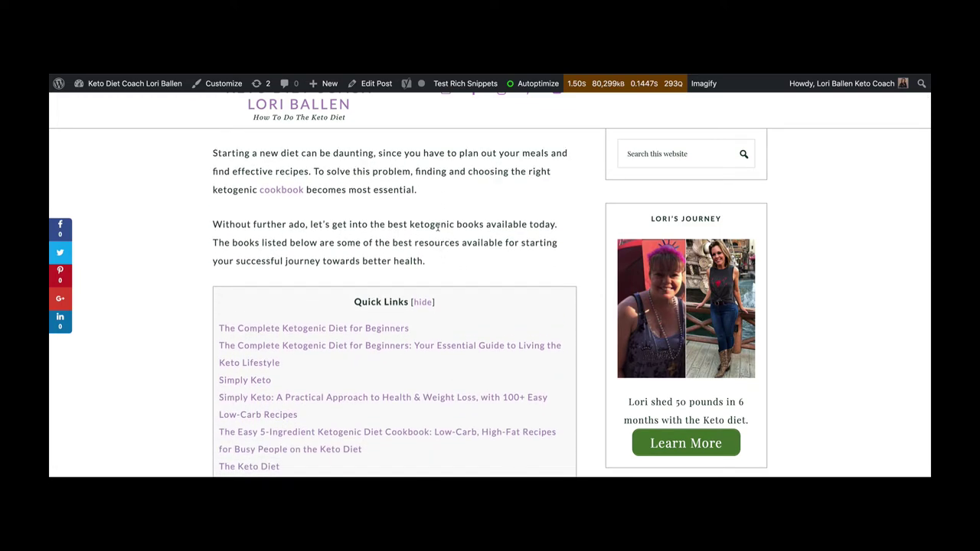
scroll(408, 245, "down", 1)
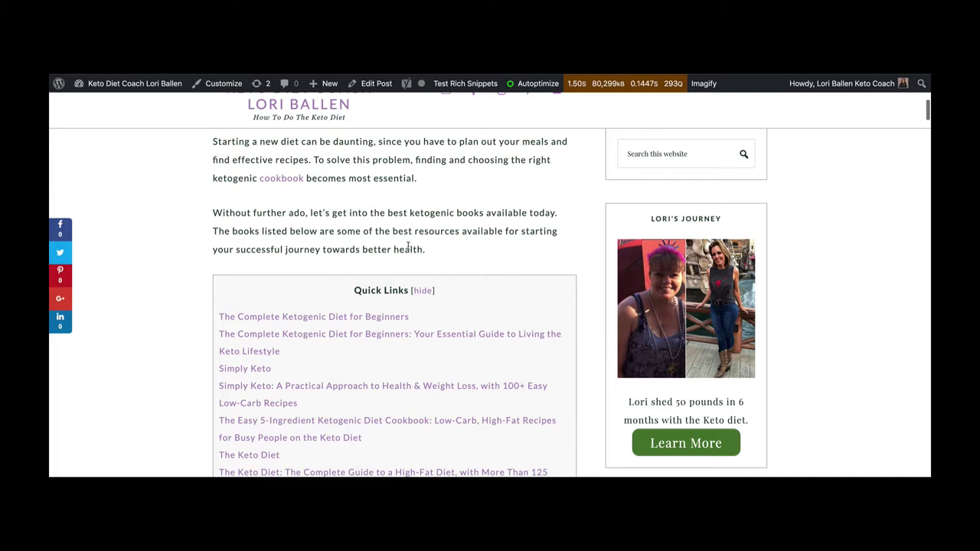
scroll(408, 246, "down", 8)
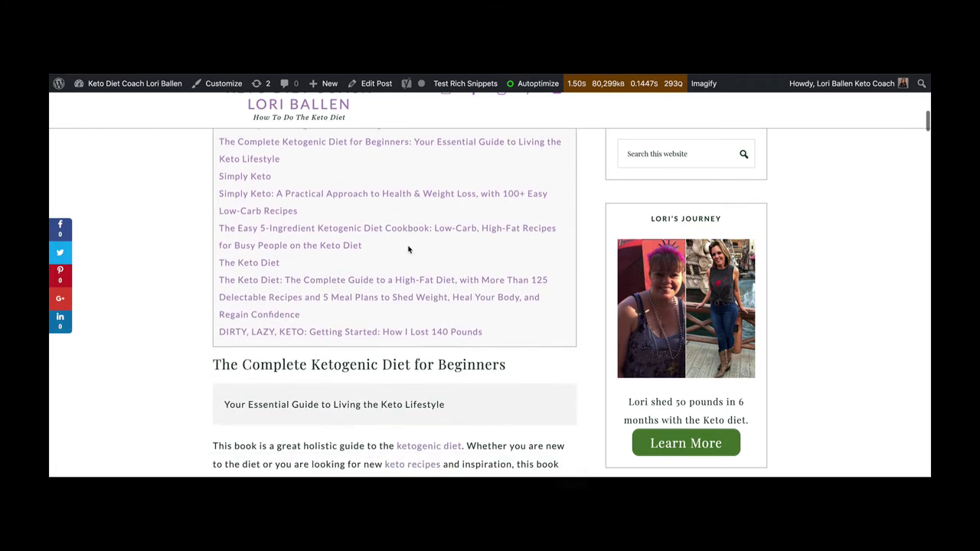
scroll(408, 249, "up", 15)
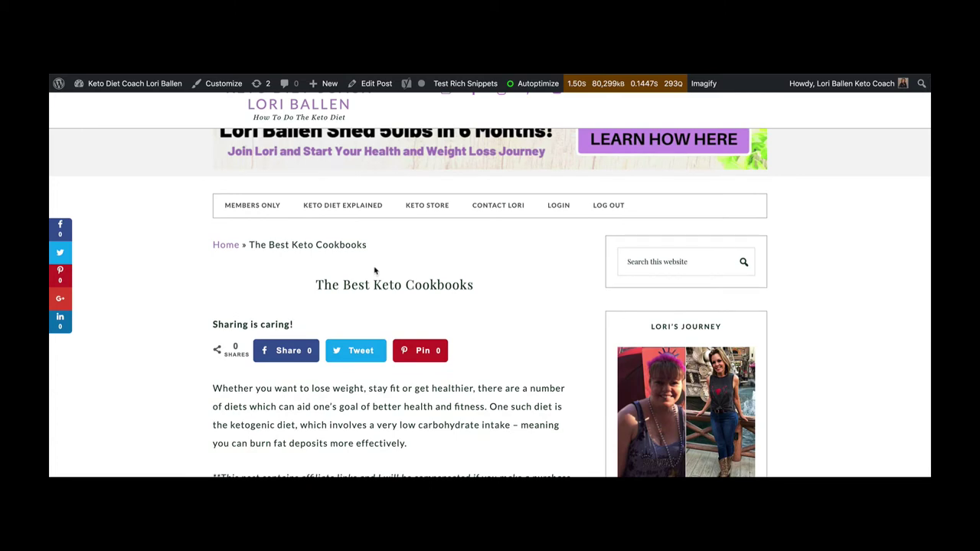
scroll(453, 277, "down", 4)
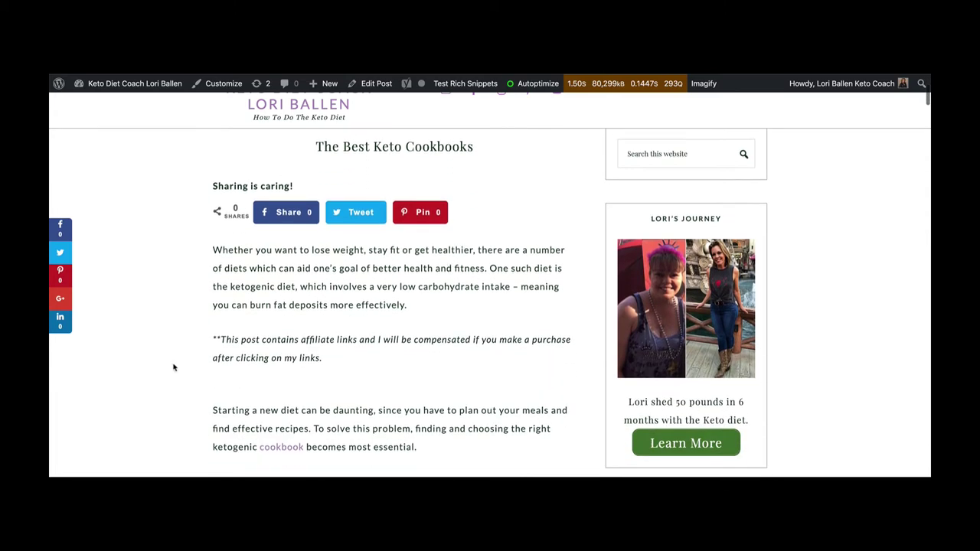
scroll(389, 270, "down", 15)
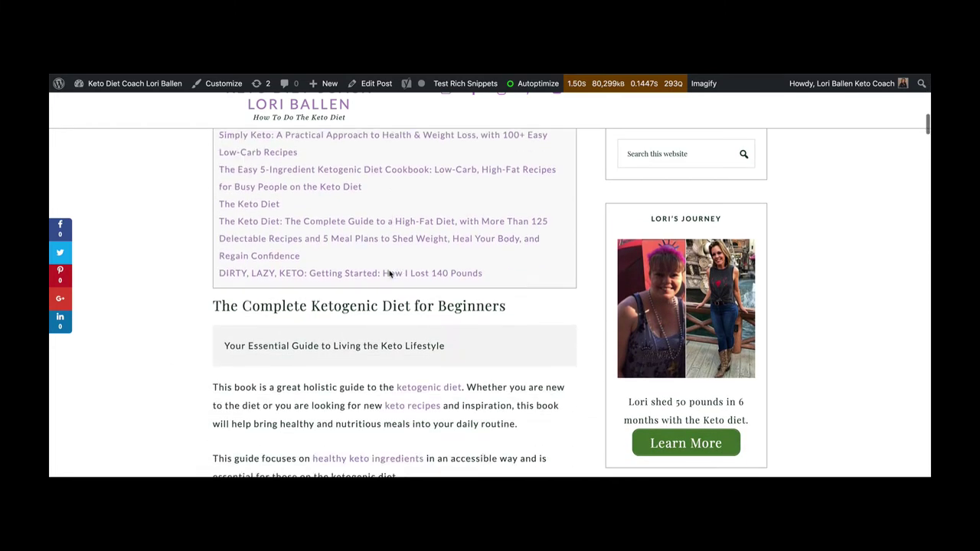
scroll(389, 274, "down", 2)
scroll(388, 275, "up", 3)
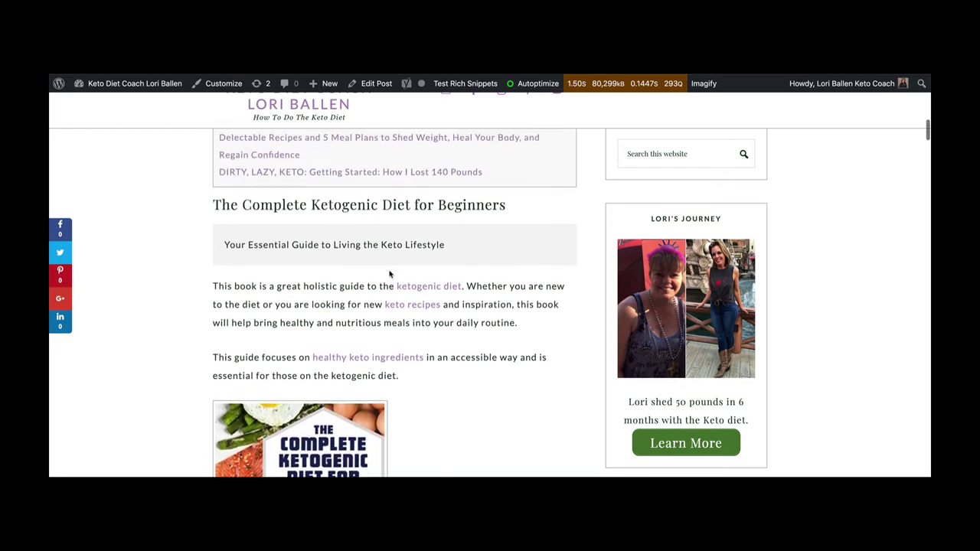
scroll(389, 275, "down", 1)
scroll(389, 274, "down", 2)
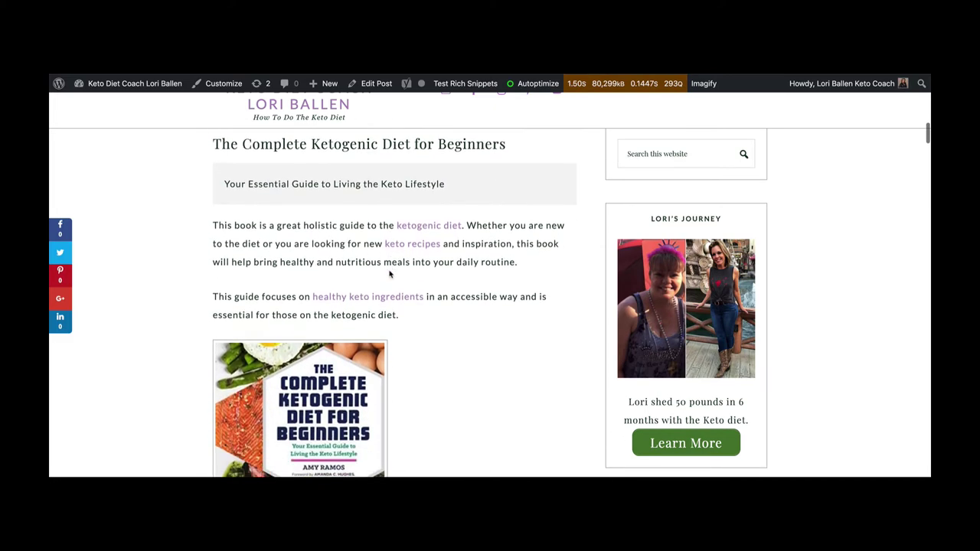
scroll(389, 274, "up", 8)
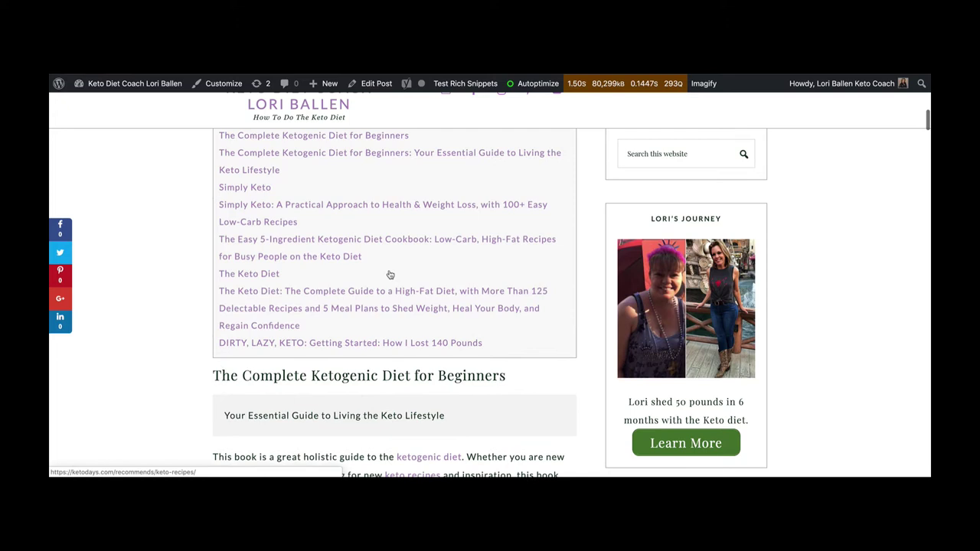
scroll(389, 274, "down", 5)
scroll(389, 274, "down", 3)
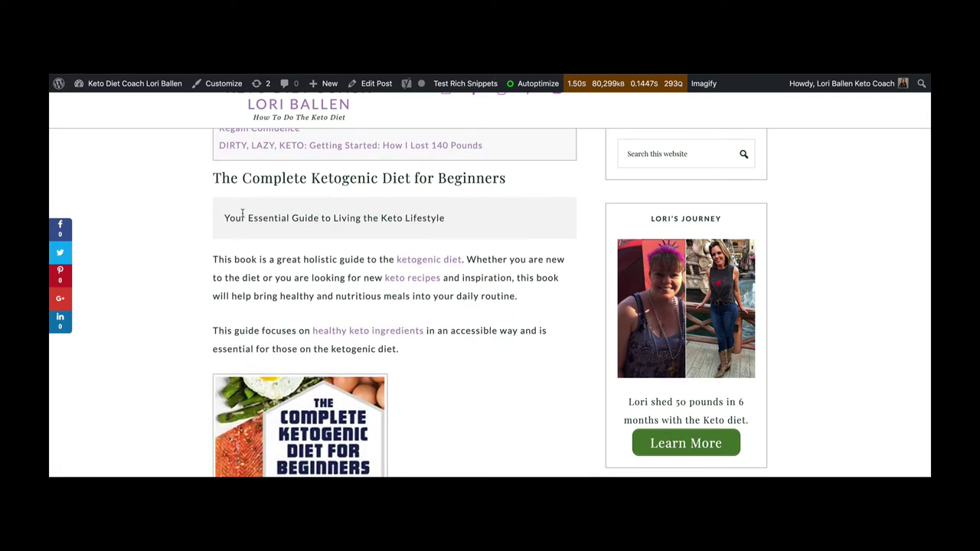
left_click_drag(222, 223, 483, 235)
scroll(494, 235, "down", 1)
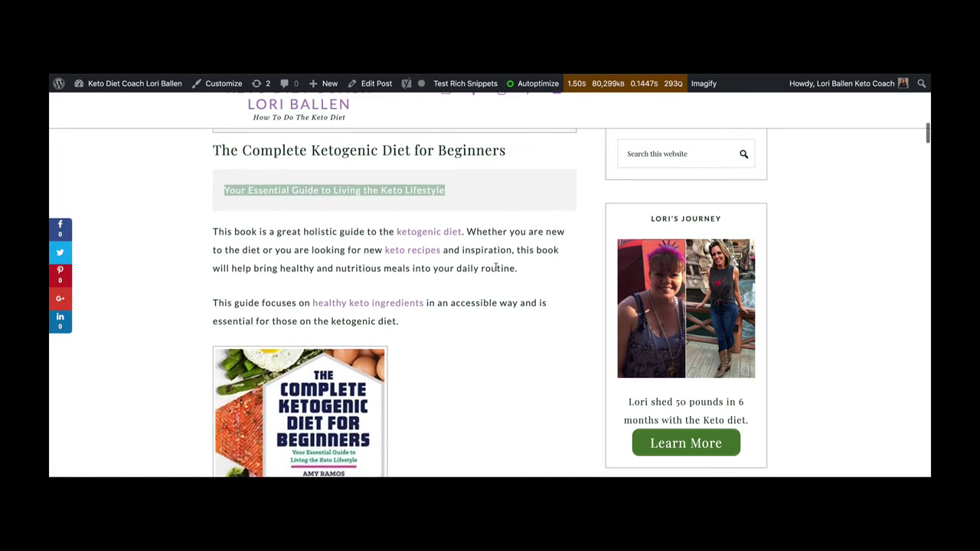
scroll(497, 284, "down", 7)
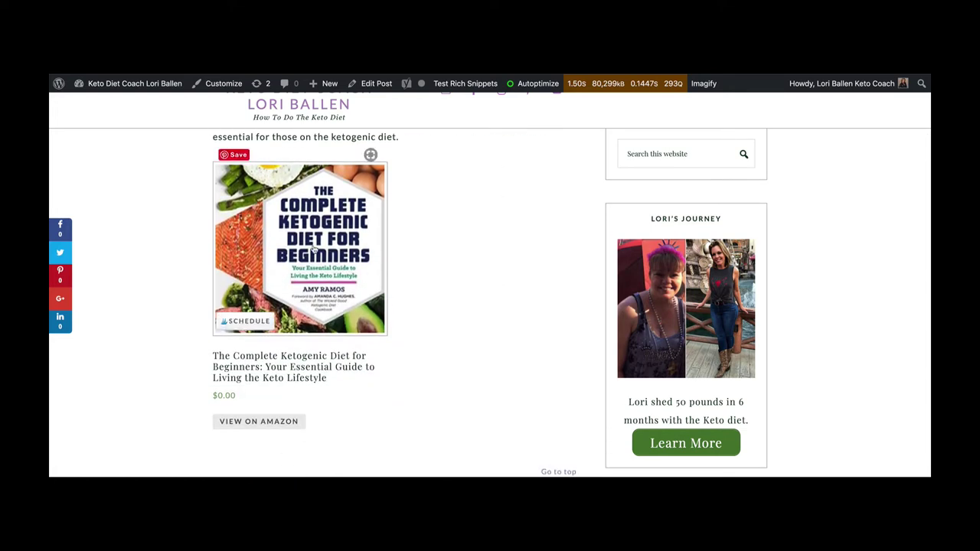
scroll(334, 228, "down", 19)
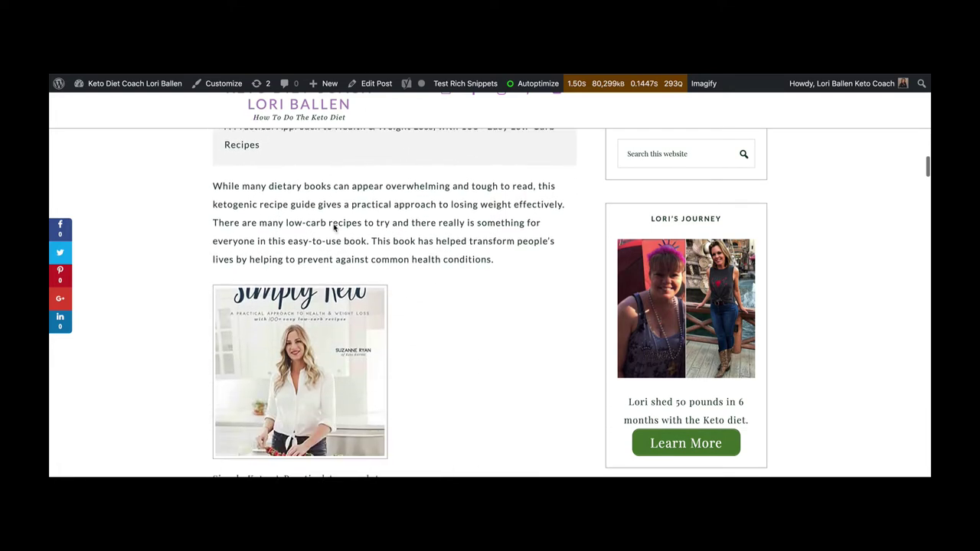
scroll(322, 242, "down", 18)
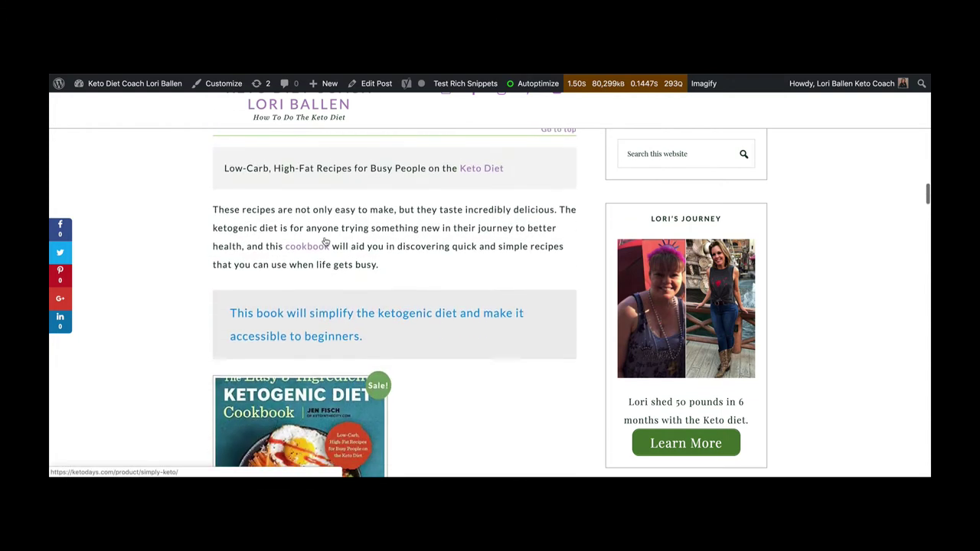
scroll(325, 242, "down", 4)
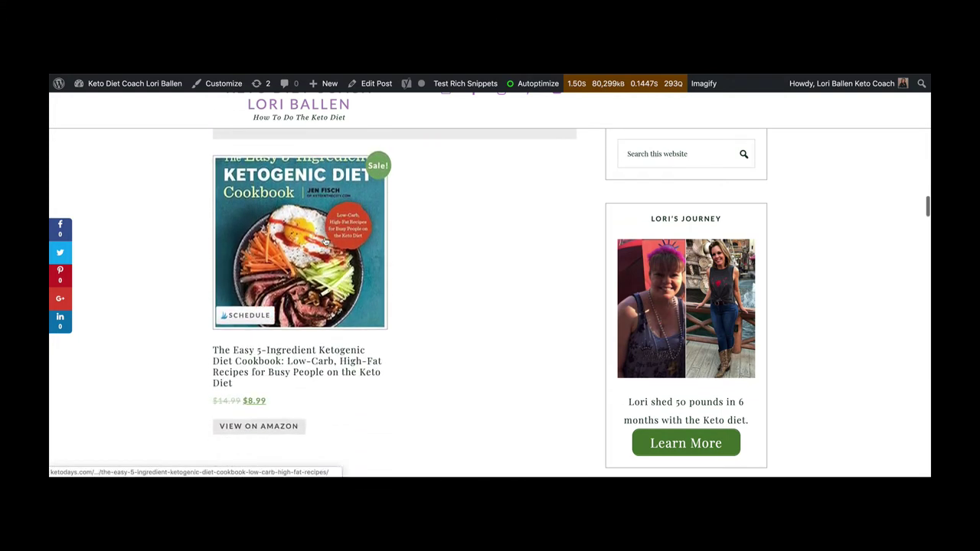
scroll(321, 255, "up", 3)
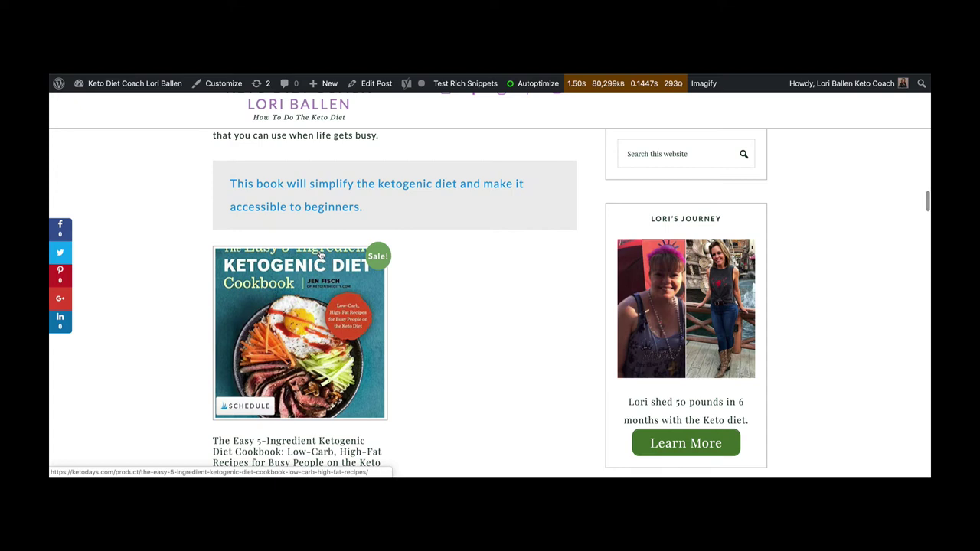
scroll(322, 255, "down", 1)
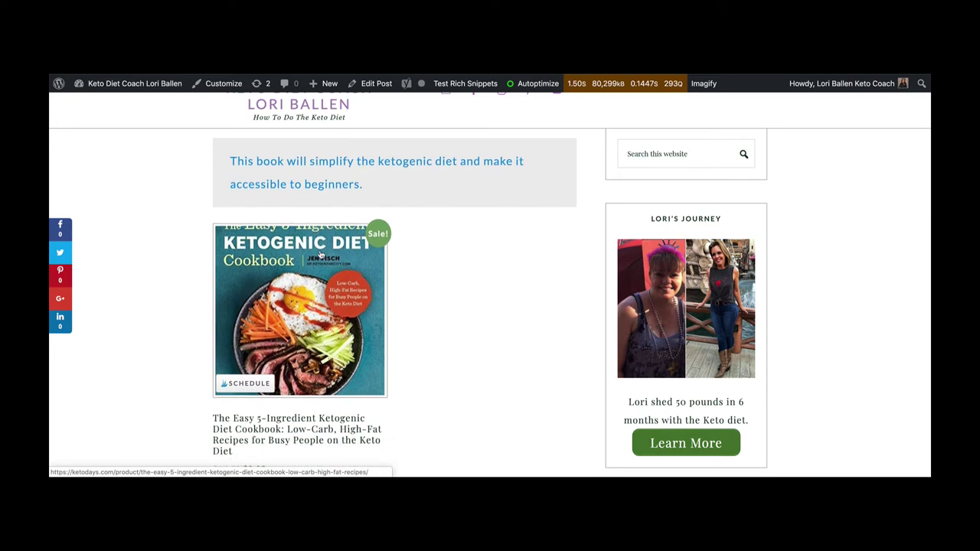
scroll(322, 255, "up", 12)
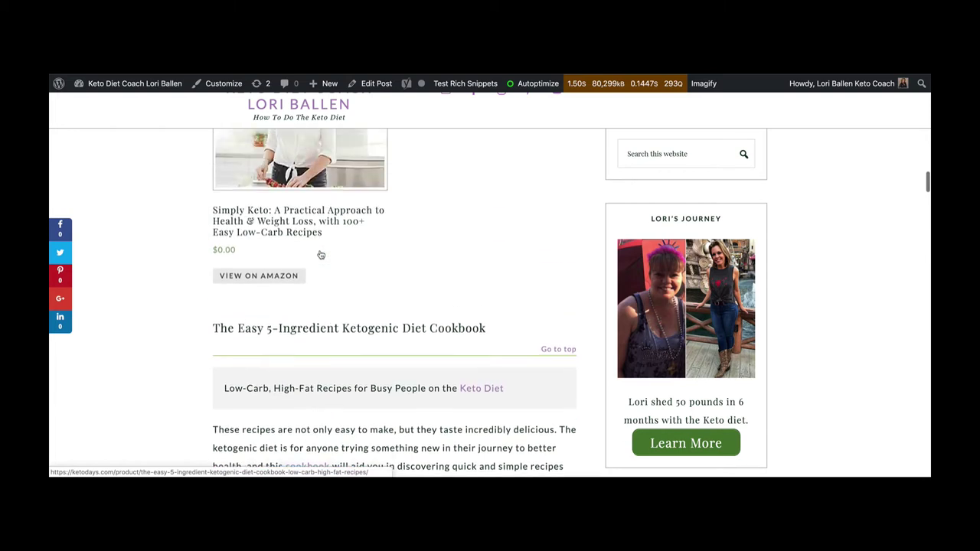
scroll(320, 255, "up", 2)
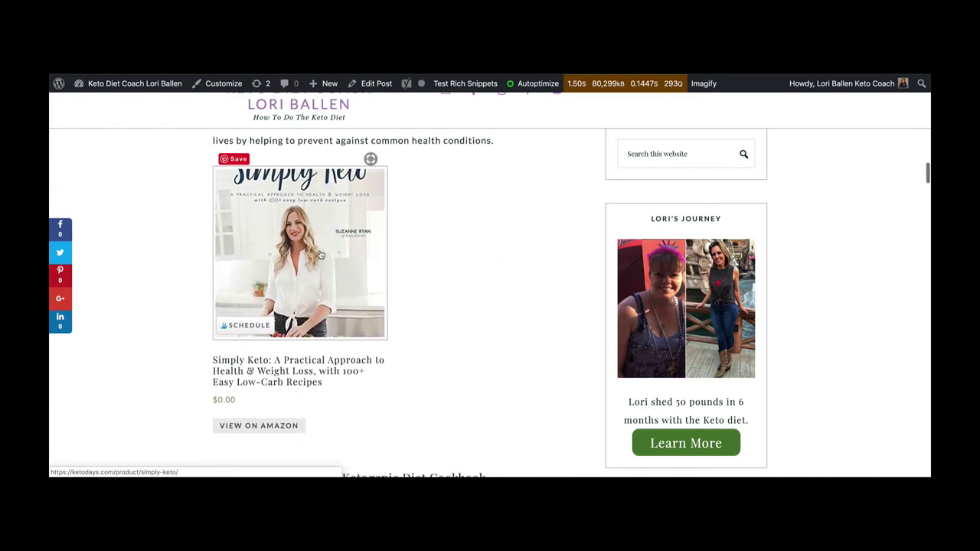
scroll(320, 255, "down", 1)
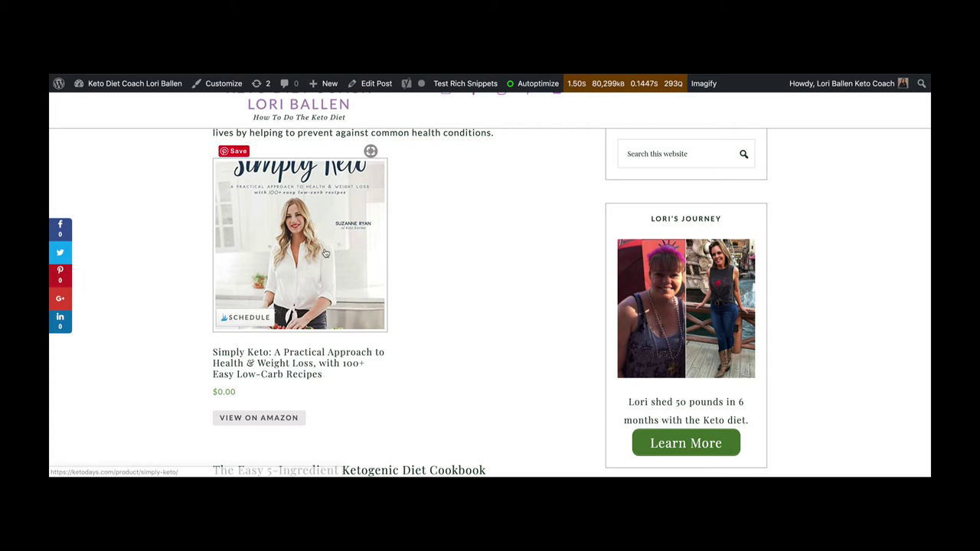
scroll(313, 242, "down", 2)
scroll(313, 242, "up", 3)
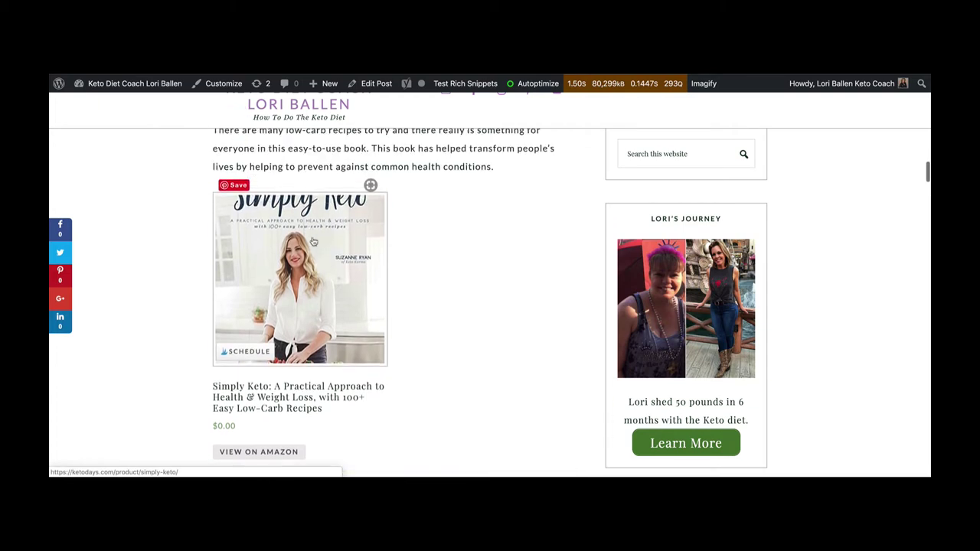
right_click(314, 229)
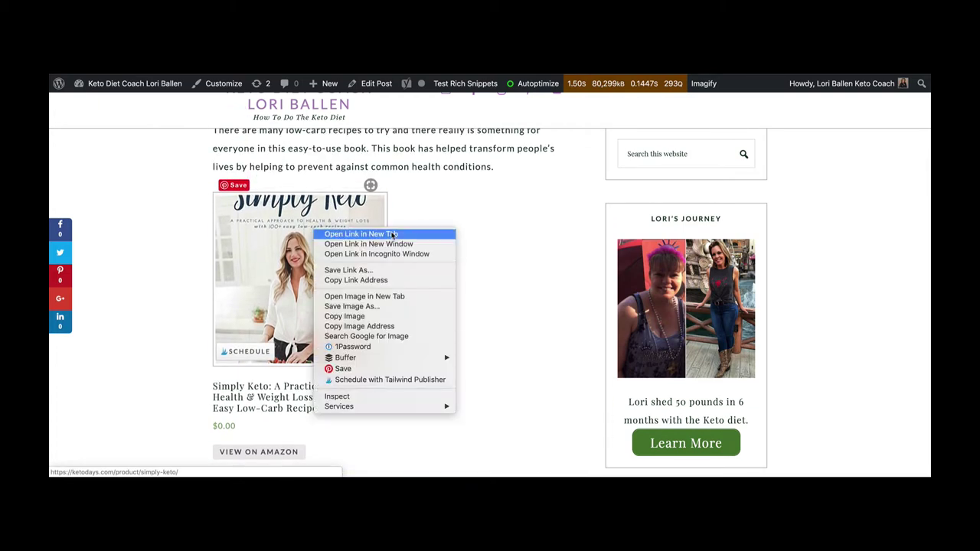
left_click(463, 215)
scroll(367, 237, "down", 5)
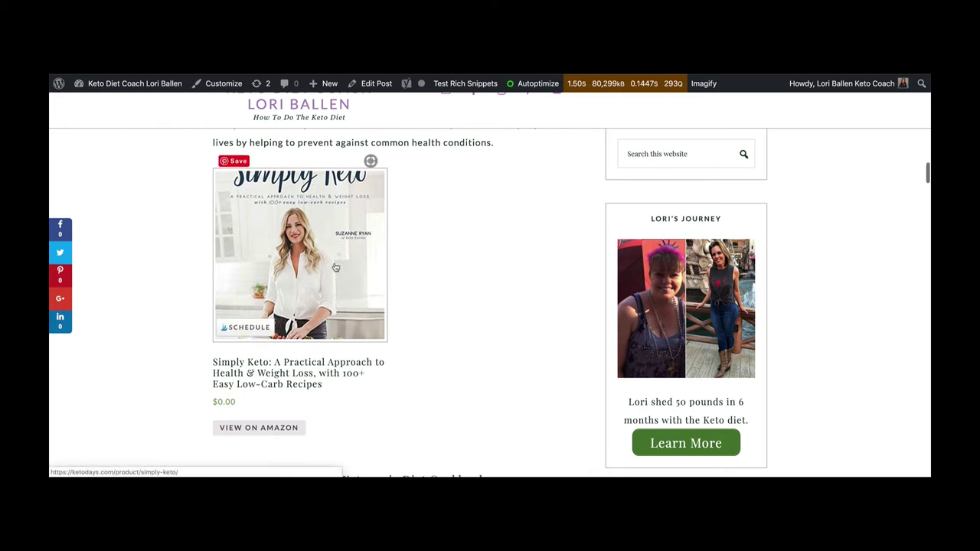
scroll(335, 268, "up", 9)
scroll(335, 267, "down", 2)
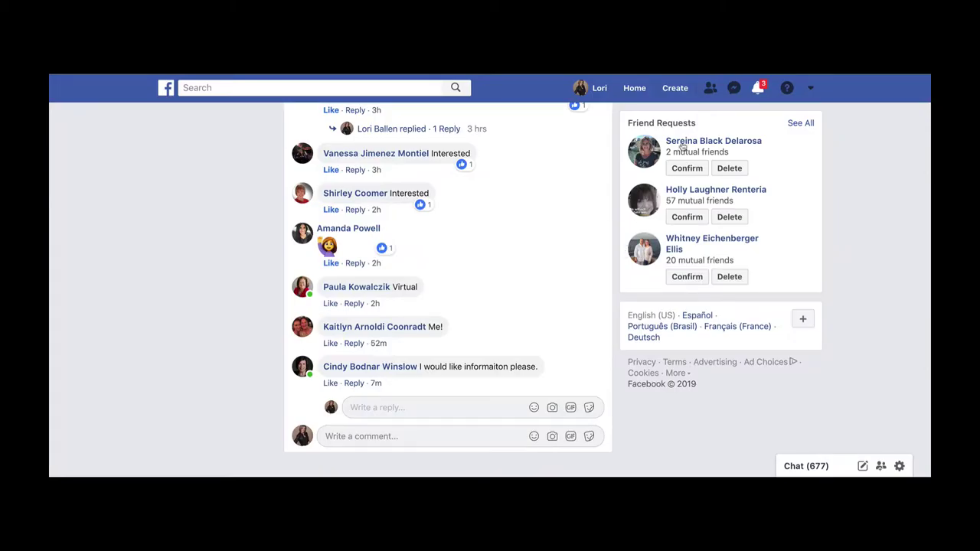
Go to your Facebook profile and scroll down to the post linking the Keto Cookbooks page
left_click(594, 88)
scroll(511, 271, "down", 15)
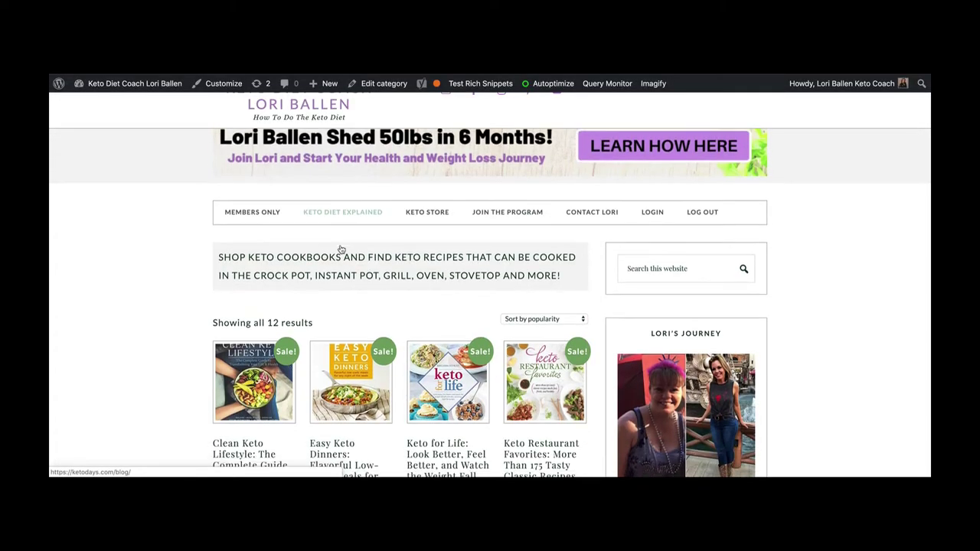
Scroll through the 12 discounted books on the Keto Cookbooks archive page
scroll(341, 249, "down", 4)
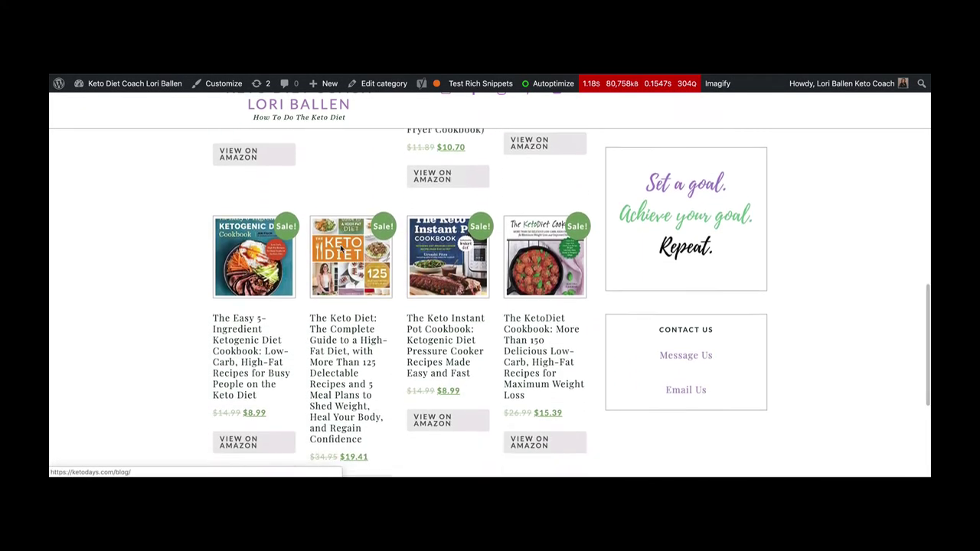
scroll(342, 250, "up", 12)
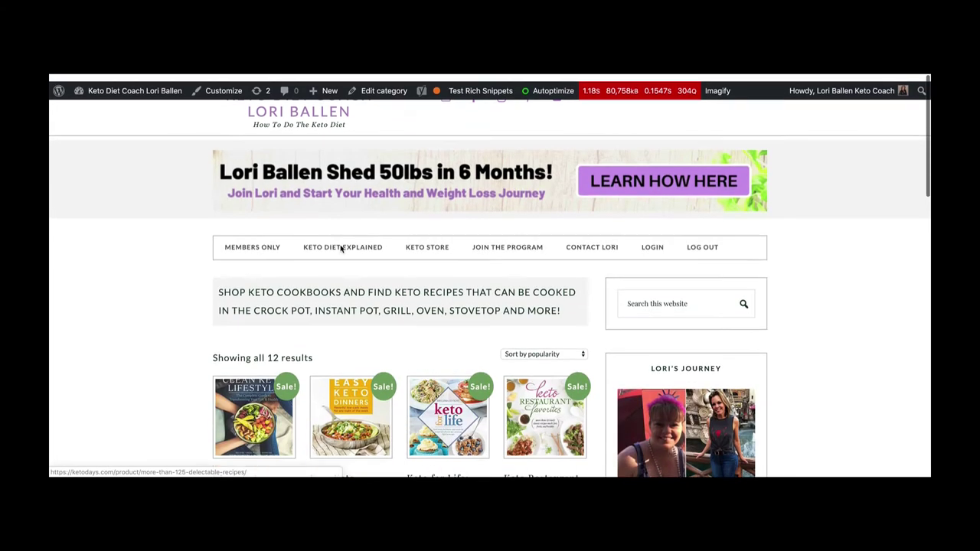
scroll(341, 250, "down", 1)
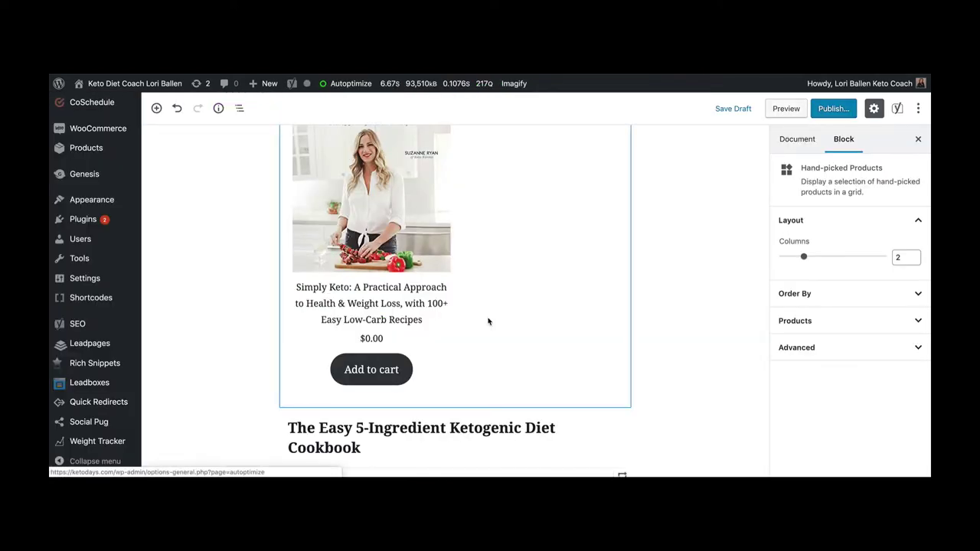
Split the subtitle off after 'Ketotarian:' into its own block and convert it to a quote
scroll(487, 322, "down", 4)
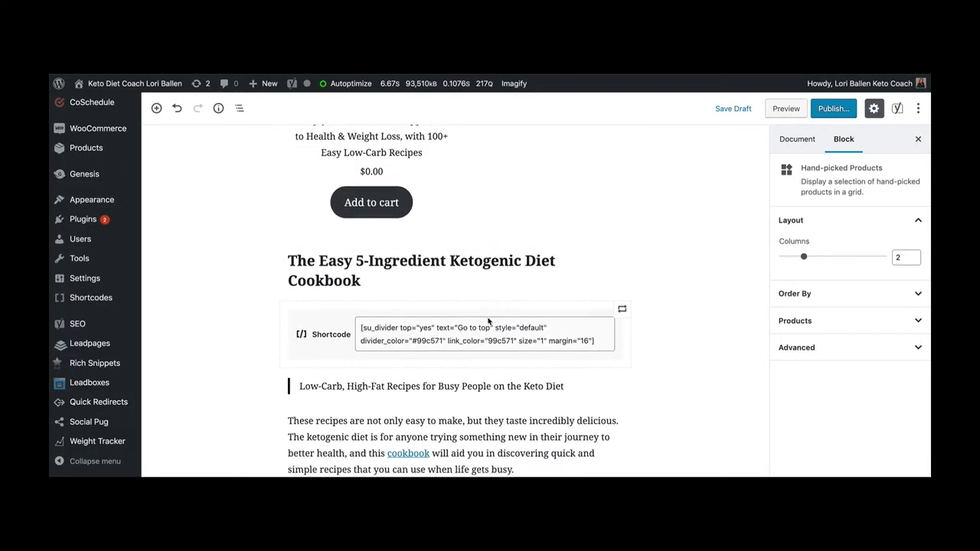
scroll(488, 321, "down", 10)
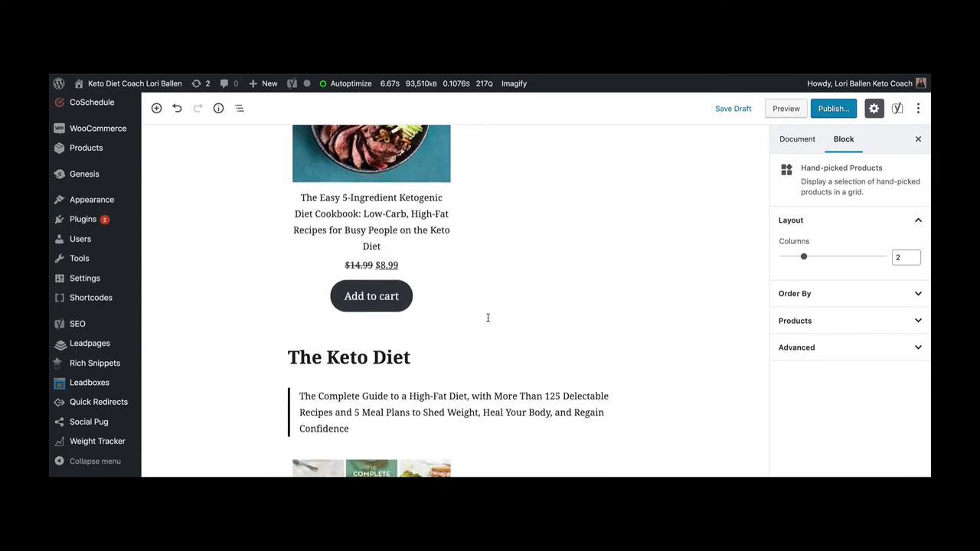
scroll(487, 318, "down", 8)
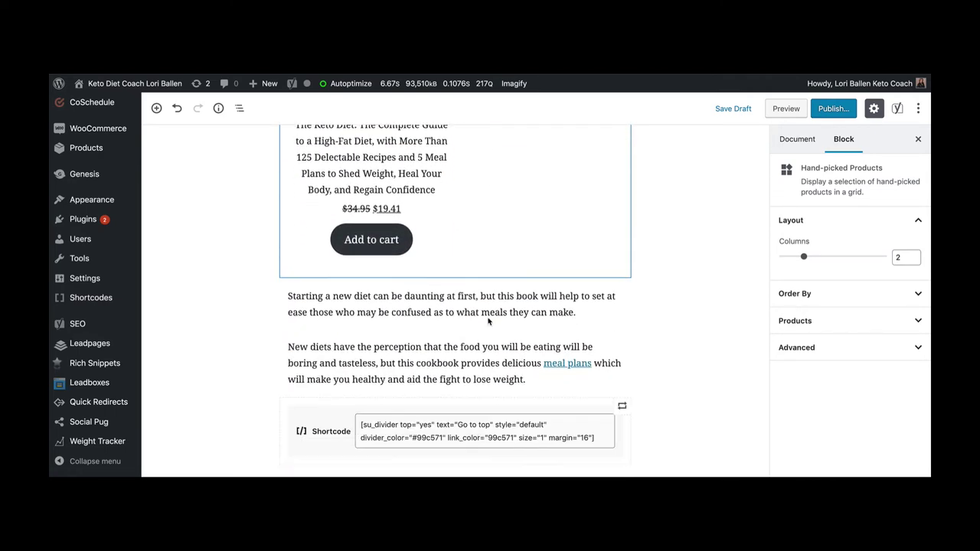
scroll(488, 321, "down", 8)
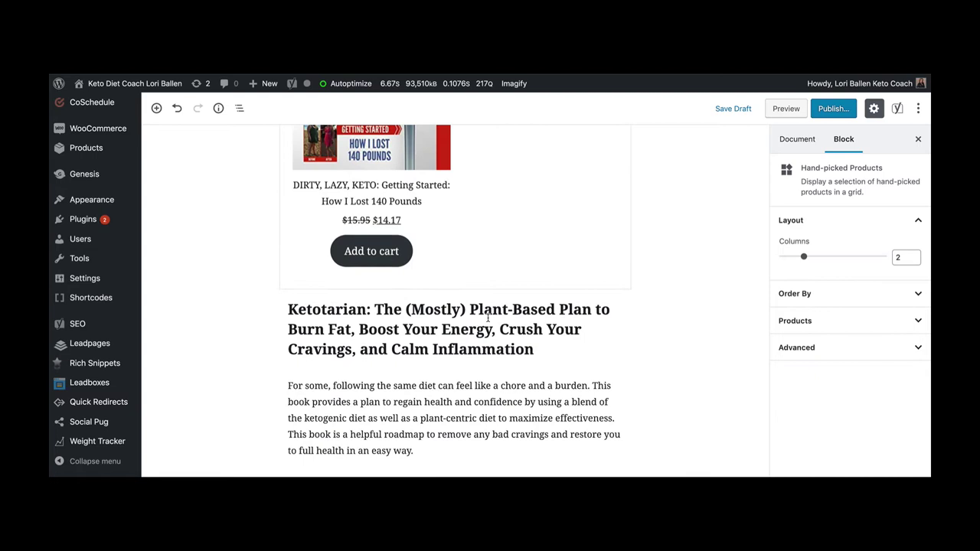
scroll(488, 319, "down", 3)
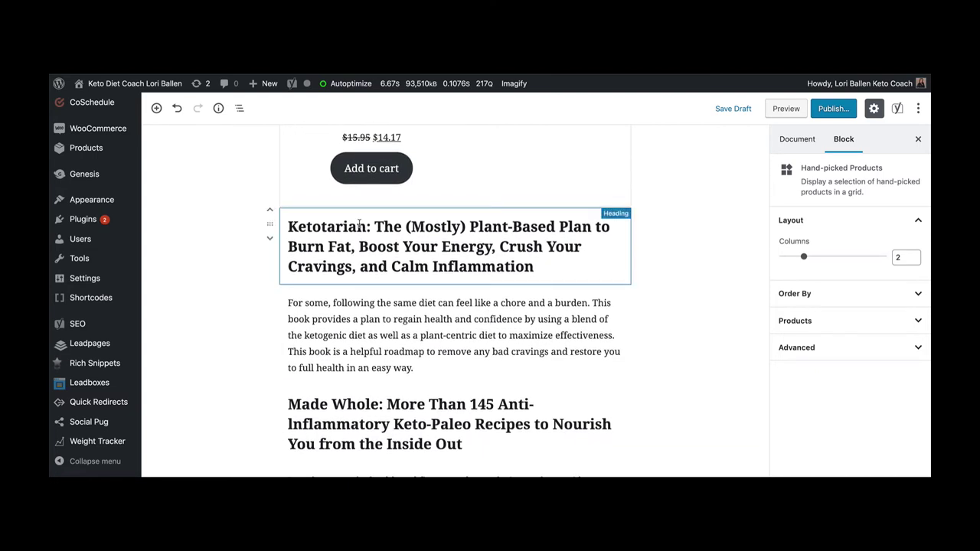
left_click(375, 227)
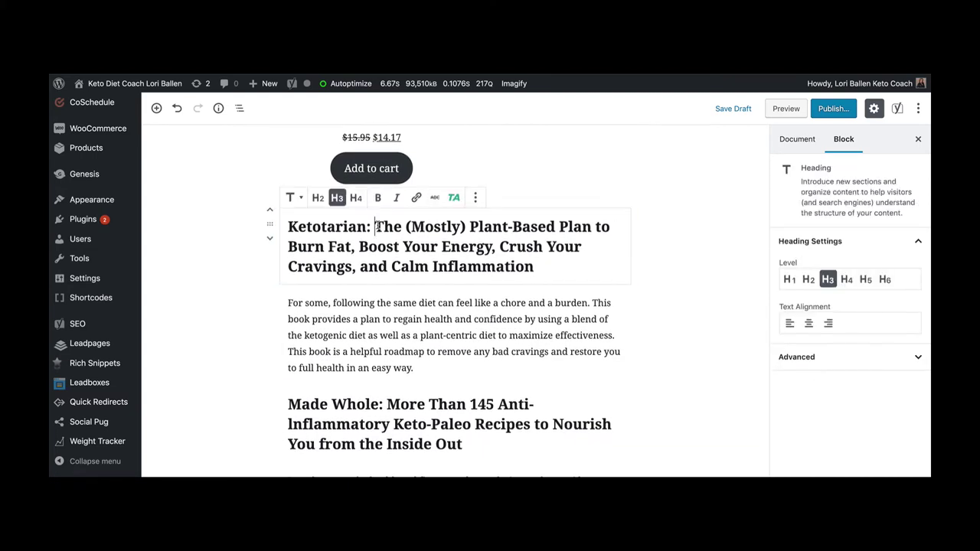
key("Return")
left_click(293, 237)
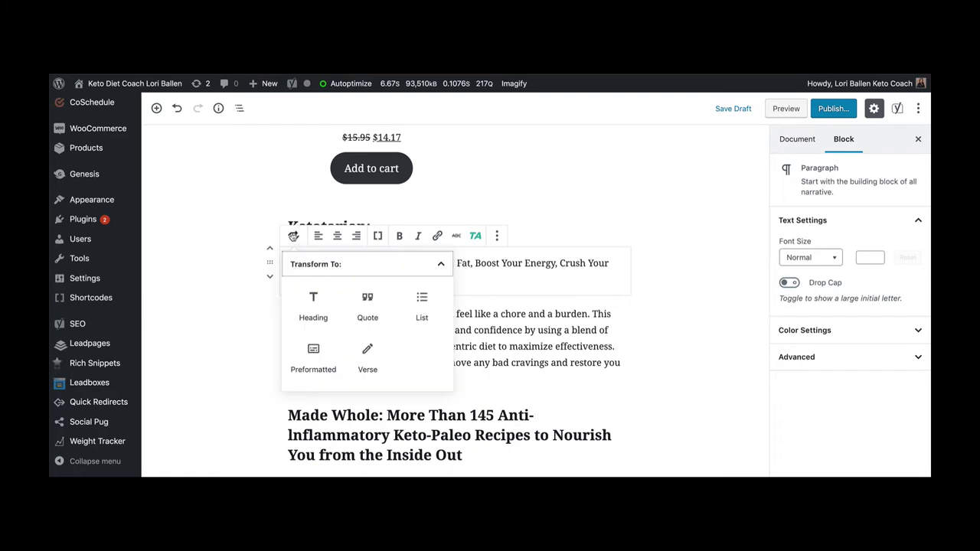
left_click(360, 310)
Delete the colon so the heading reads 'Ketotarian', then select the description paragraph below
left_click(382, 224)
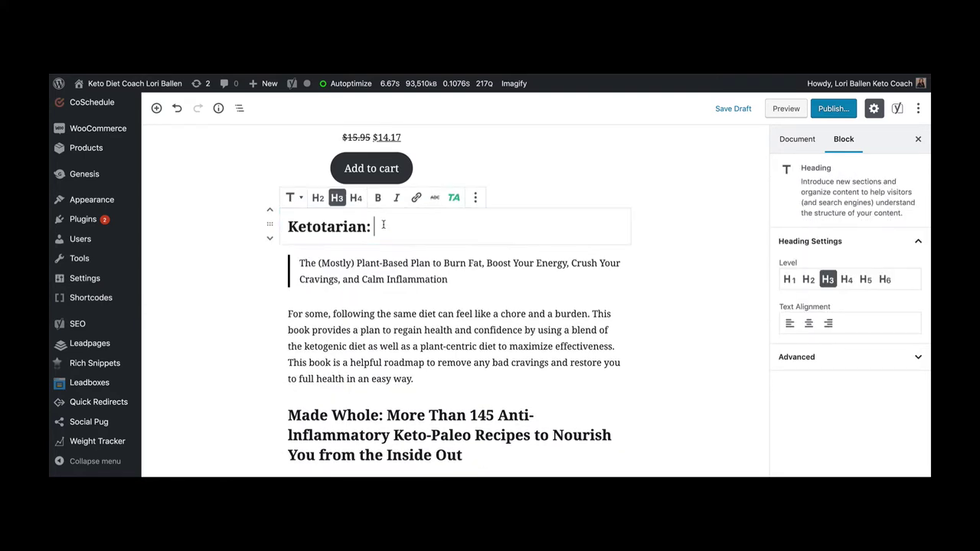
key("BackSpace")
left_click_drag(368, 226, 290, 222)
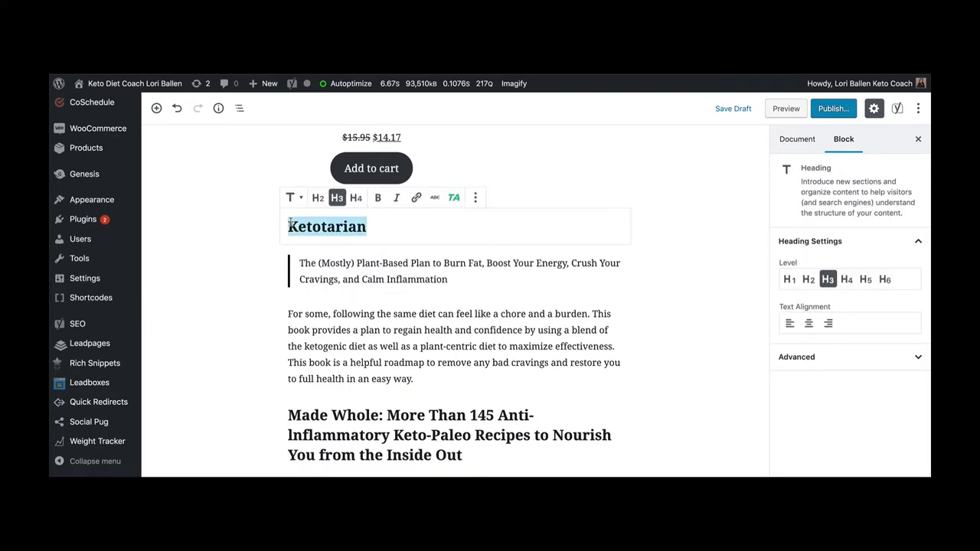
left_click(459, 284)
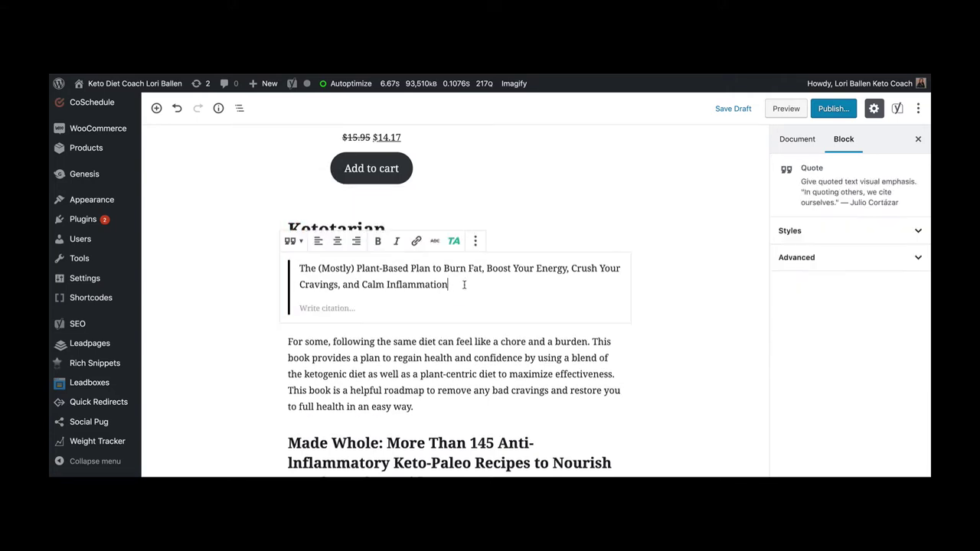
left_click(289, 340)
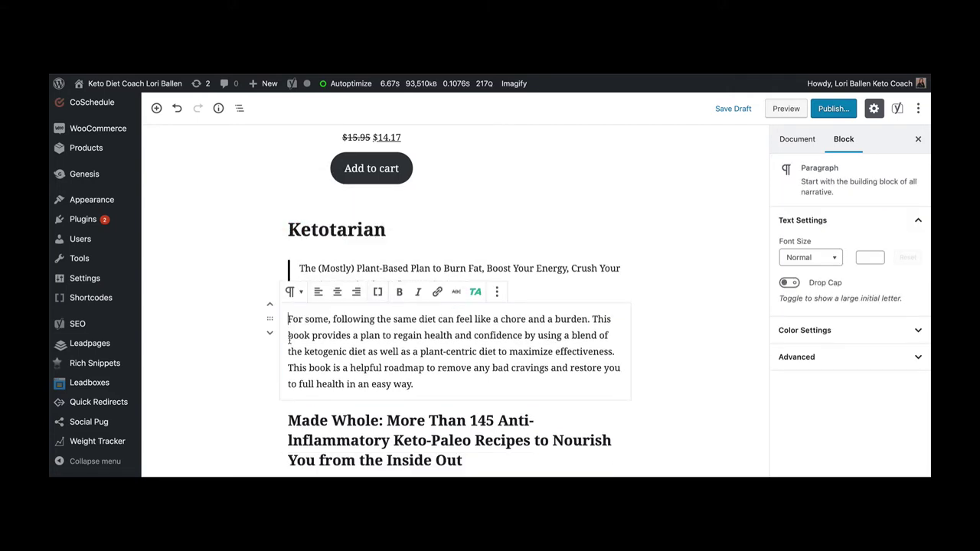
Insert a Hand-picked Products block under the Ketotarian description and search its products for 'ketot'
left_click(156, 108)
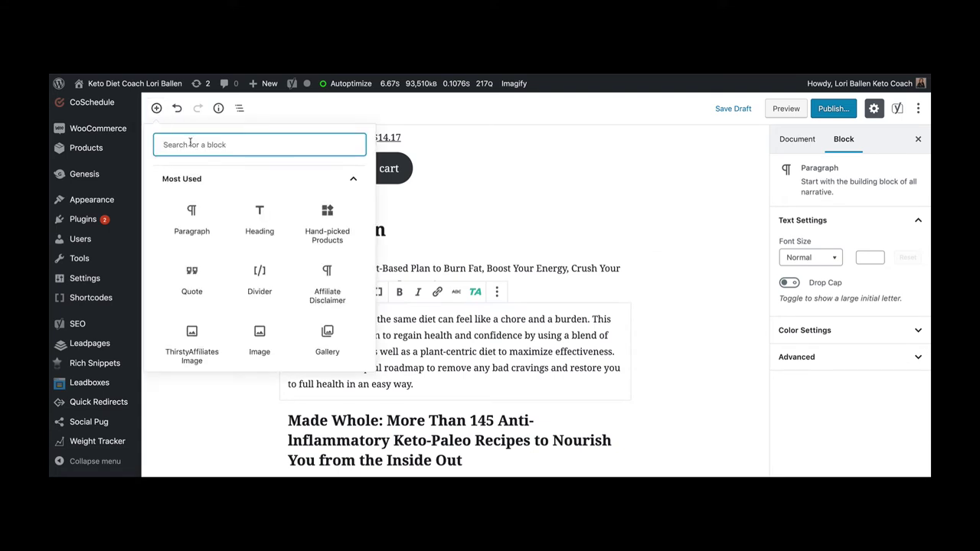
type("wo")
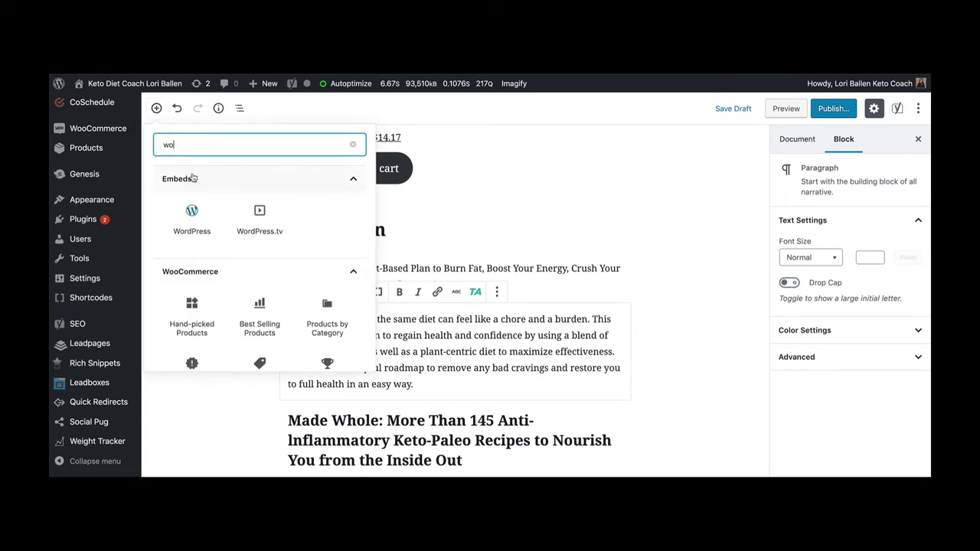
left_click(193, 322)
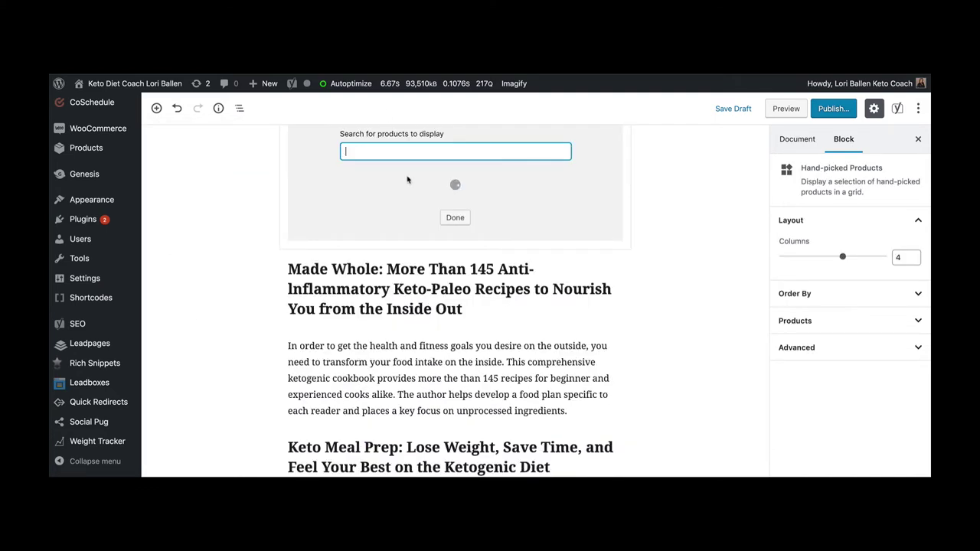
scroll(409, 181, "up", 4)
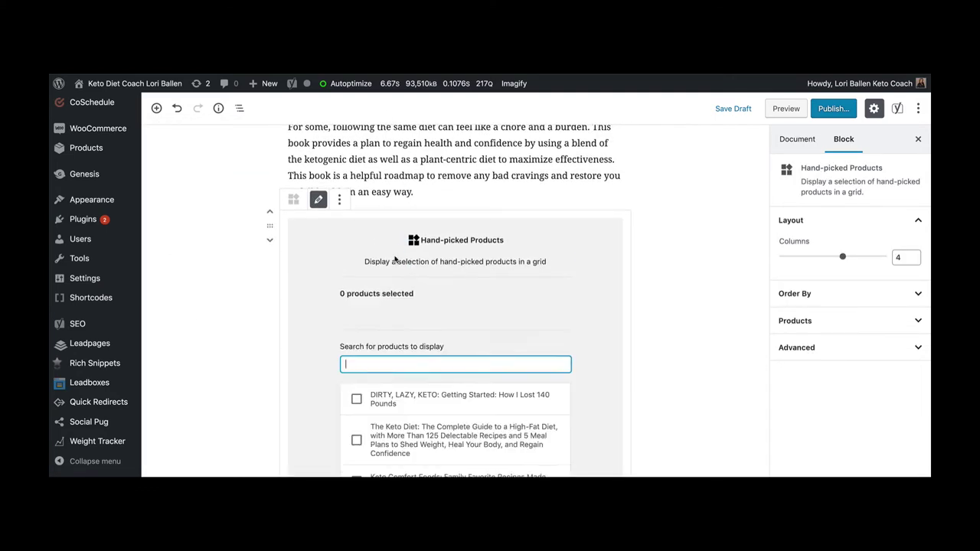
scroll(398, 249, "up", 2)
scroll(395, 259, "up", 1)
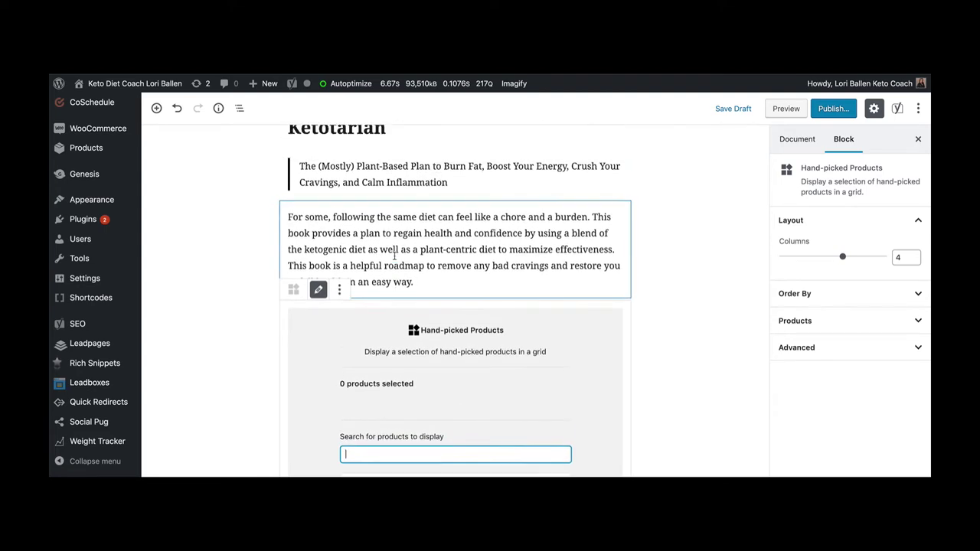
type("ketot")
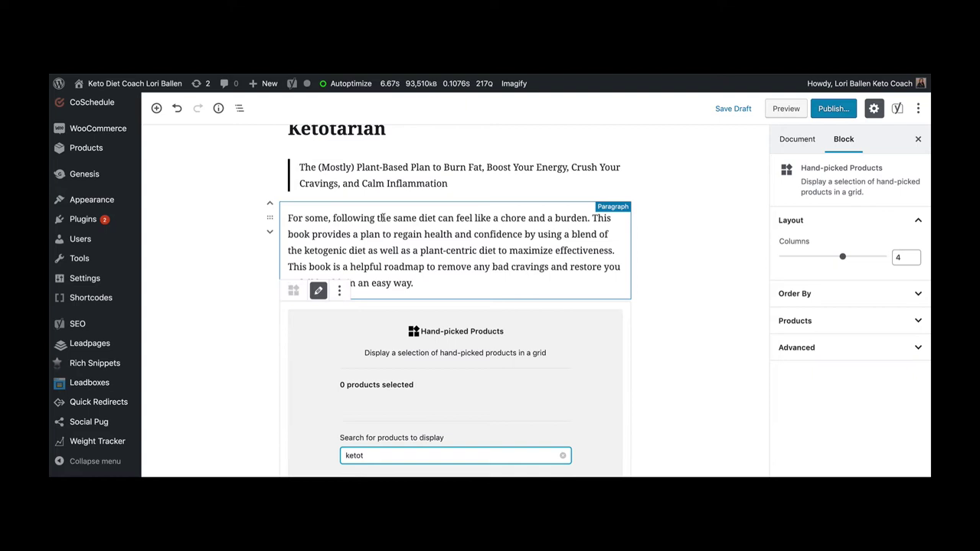
scroll(383, 222, "down", 3)
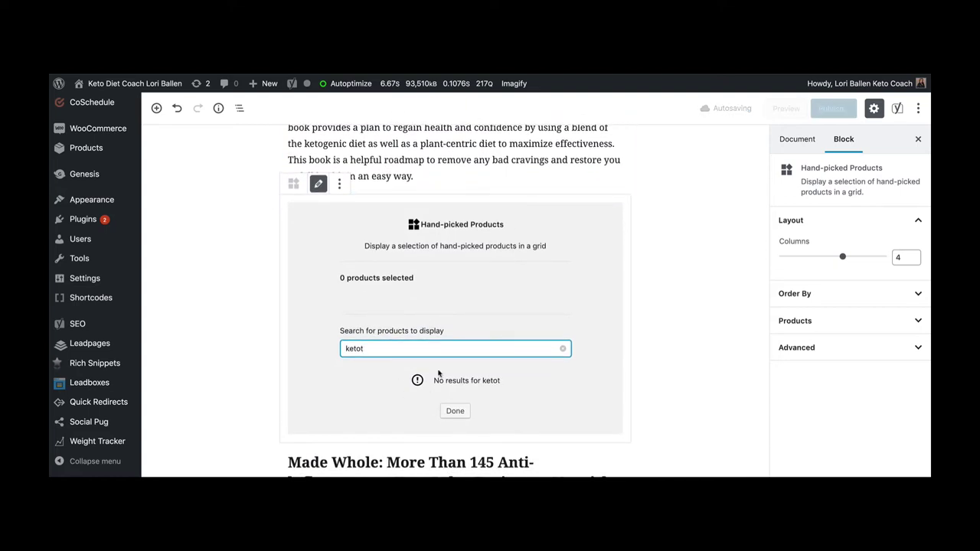
scroll(429, 387, "up", 3)
scroll(438, 370, "down", 4)
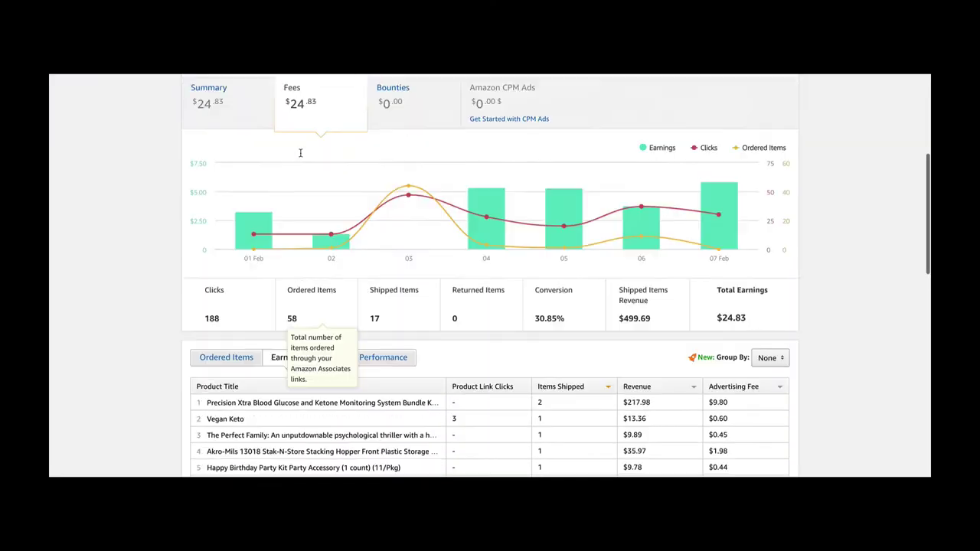
scroll(300, 154, "up", 5)
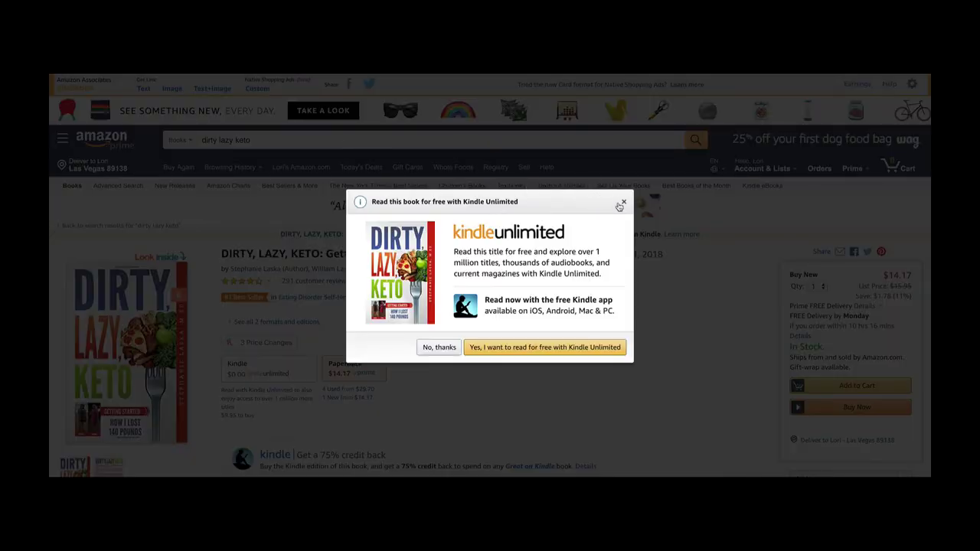
Dismiss the Kindle Unlimited offer and search Amazon for 'ketotarian'
left_click(622, 201)
left_click(307, 140)
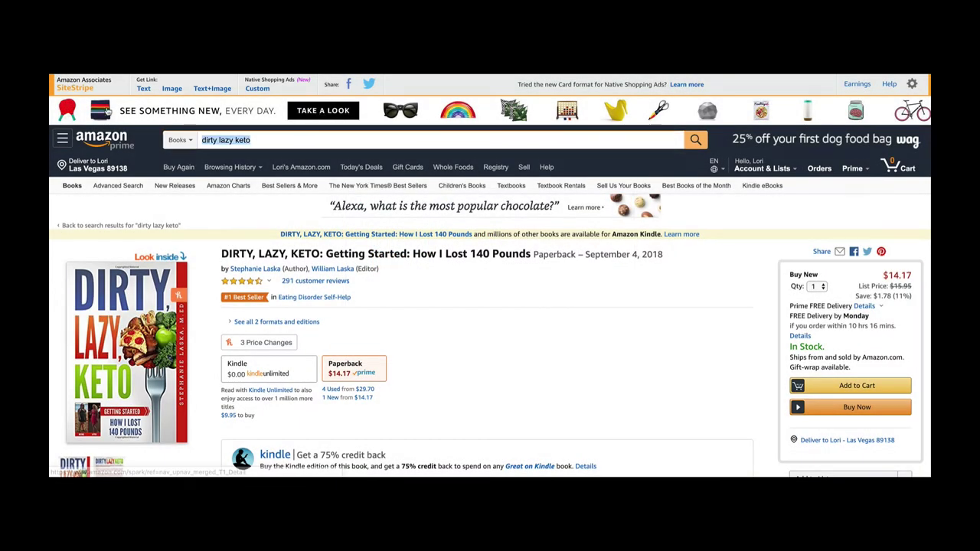
type("ketot")
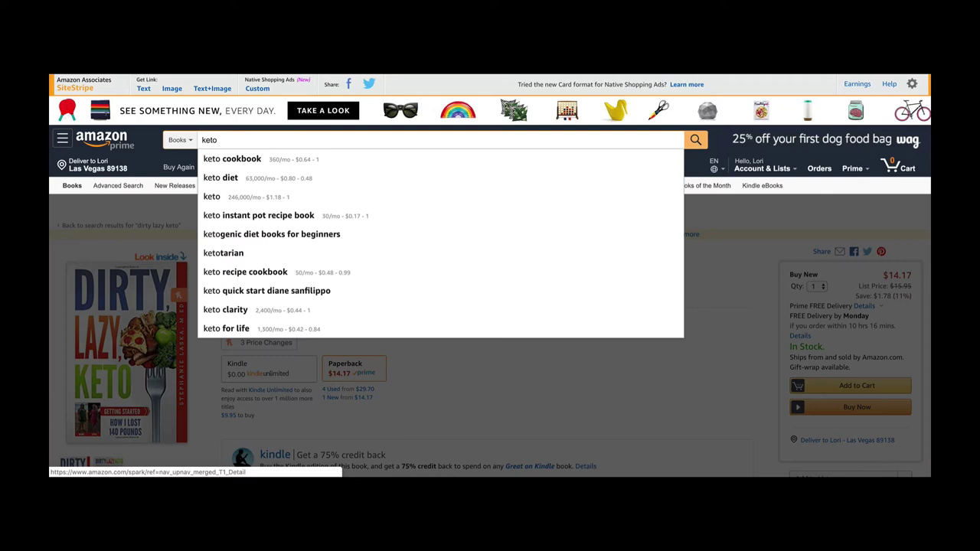
type("arian")
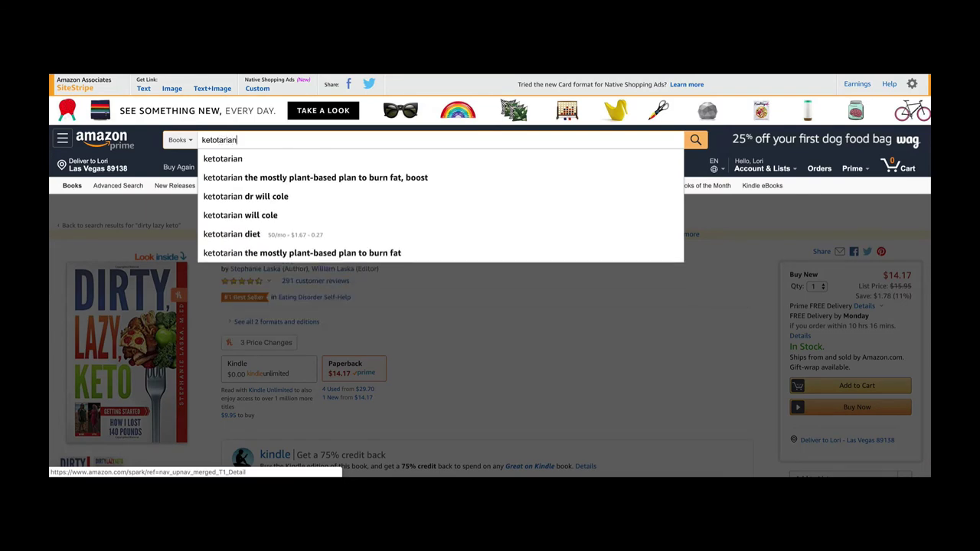
left_click(217, 159)
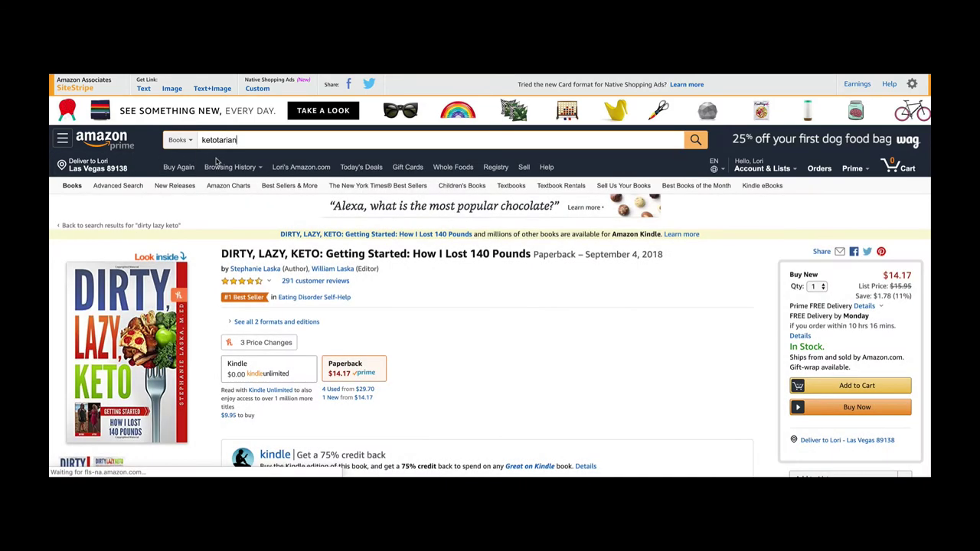
Open the 'Ketotarian: The (Mostly) Plant-Based Plan' product page from the results
scroll(316, 261, "down", 5)
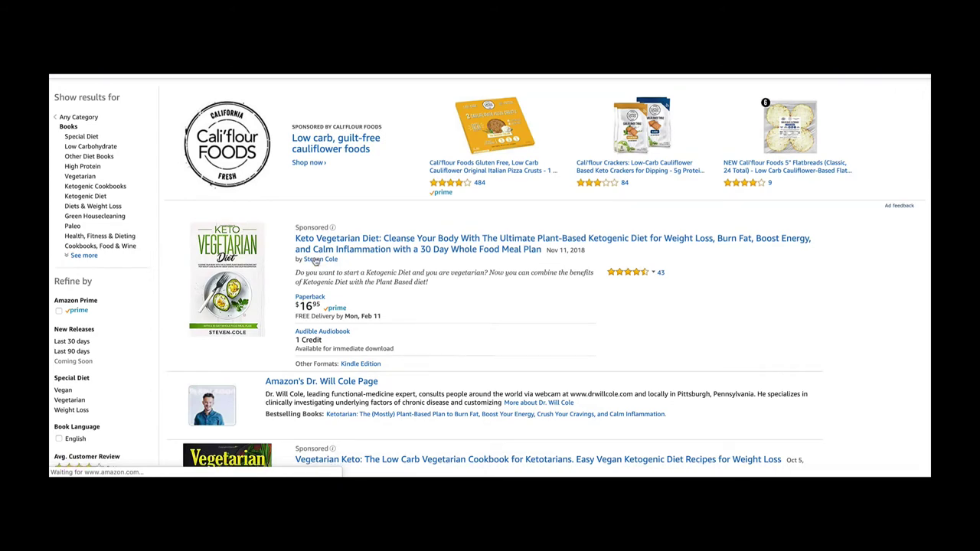
scroll(315, 262, "down", 3)
scroll(300, 212, "down", 2)
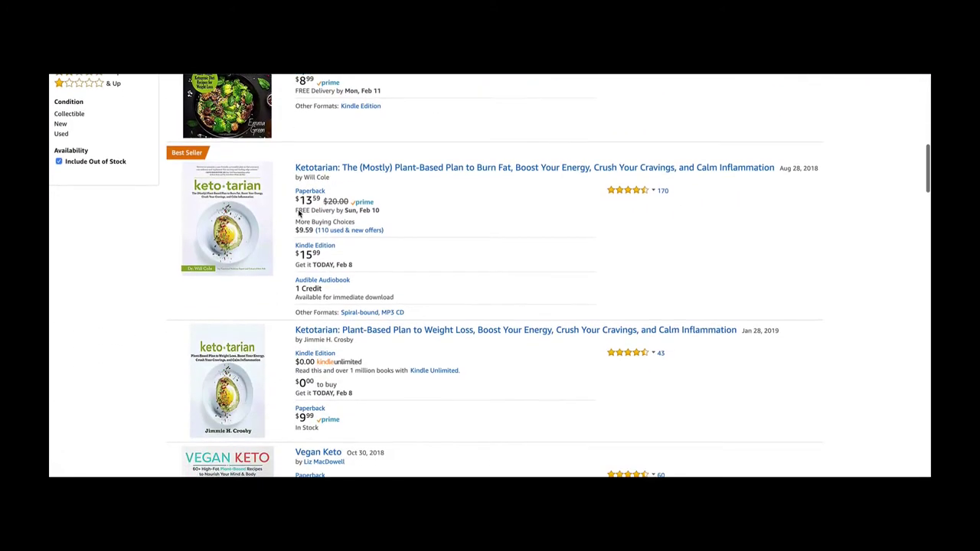
left_click(440, 167)
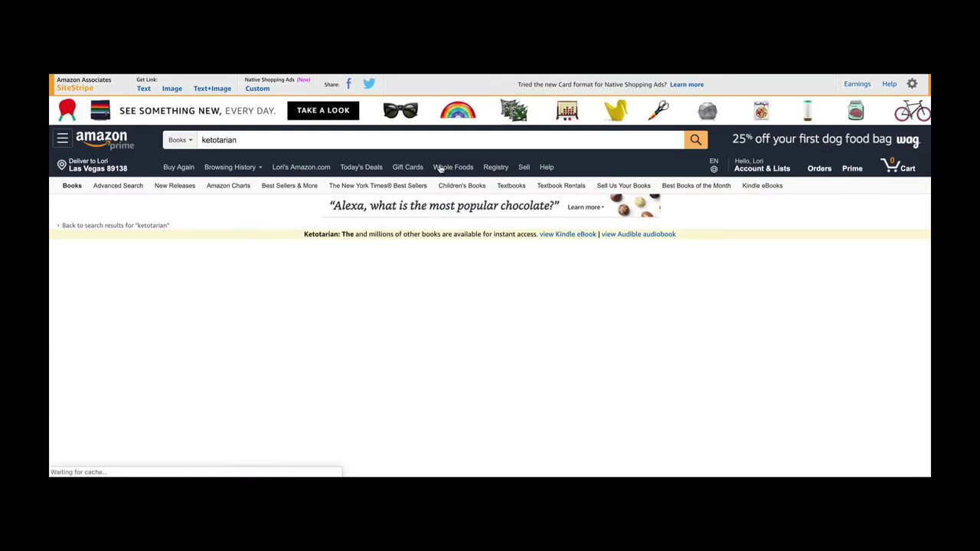
scroll(438, 316, "down", 1)
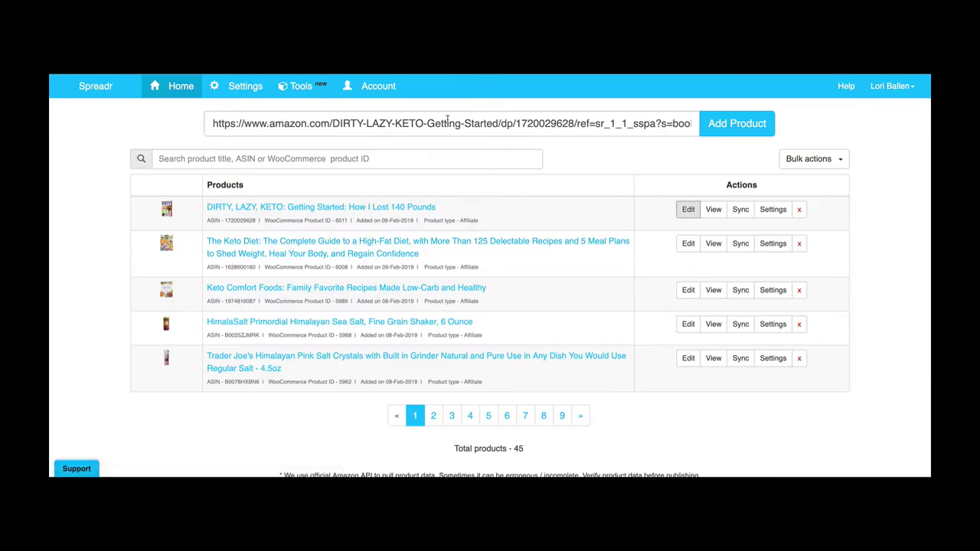
Replace the link in Spreadr's field with the Ketotarian Amazon URL and add it as a product
left_click(406, 123)
key("ctrl+a")
key("BackSpace")
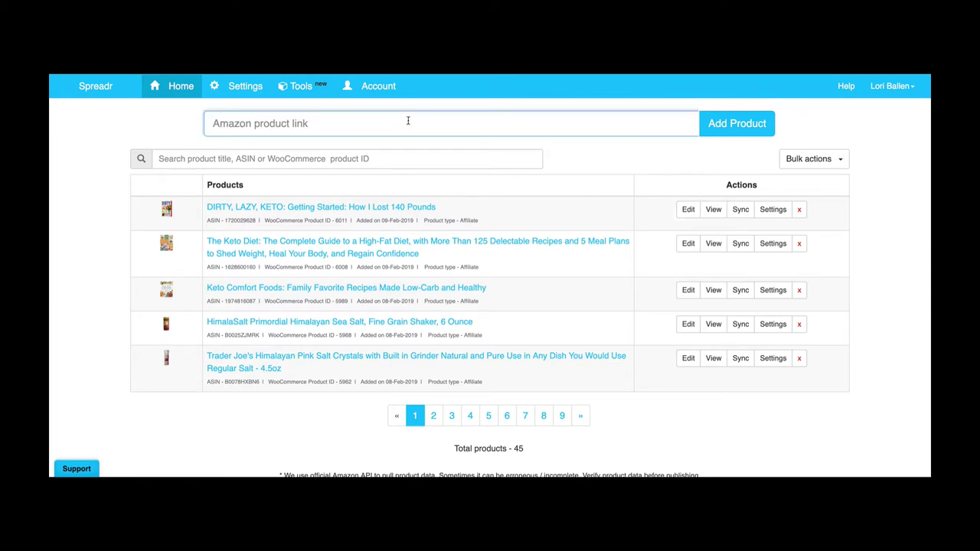
key("ctrl+v")
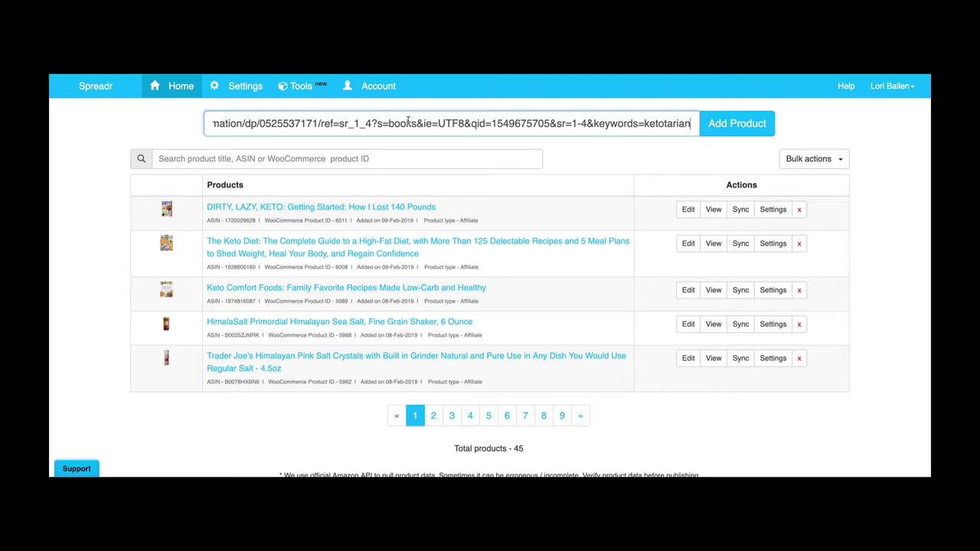
left_click(731, 128)
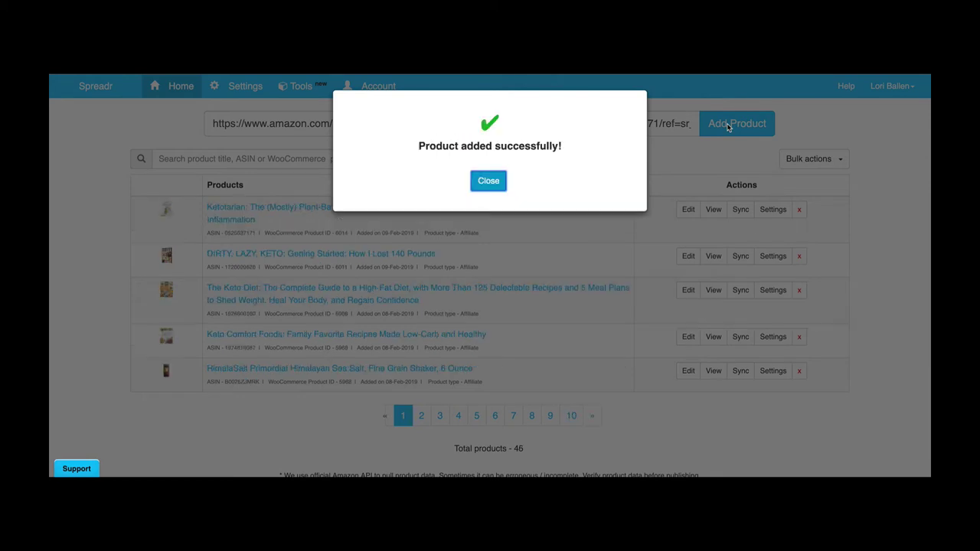
left_click(493, 186)
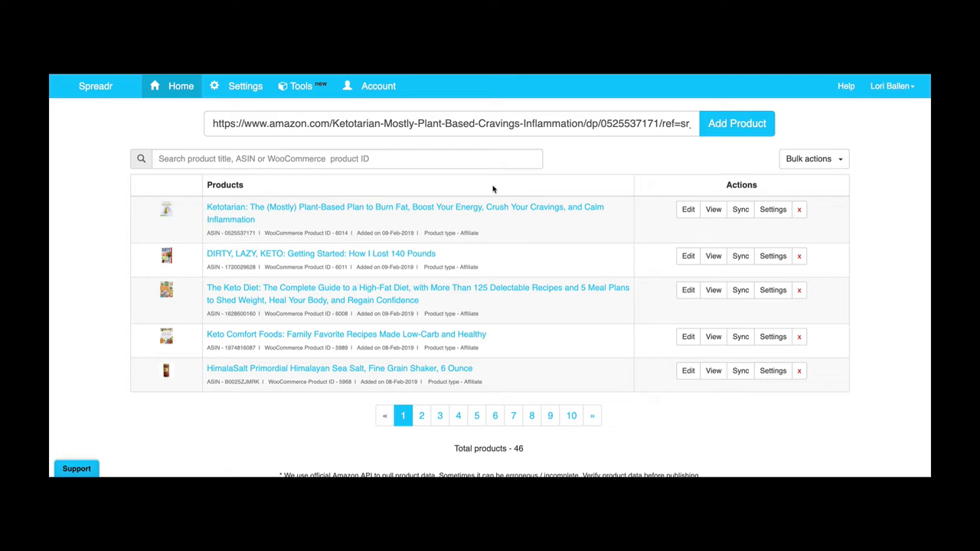
scroll(493, 190, "down", 1)
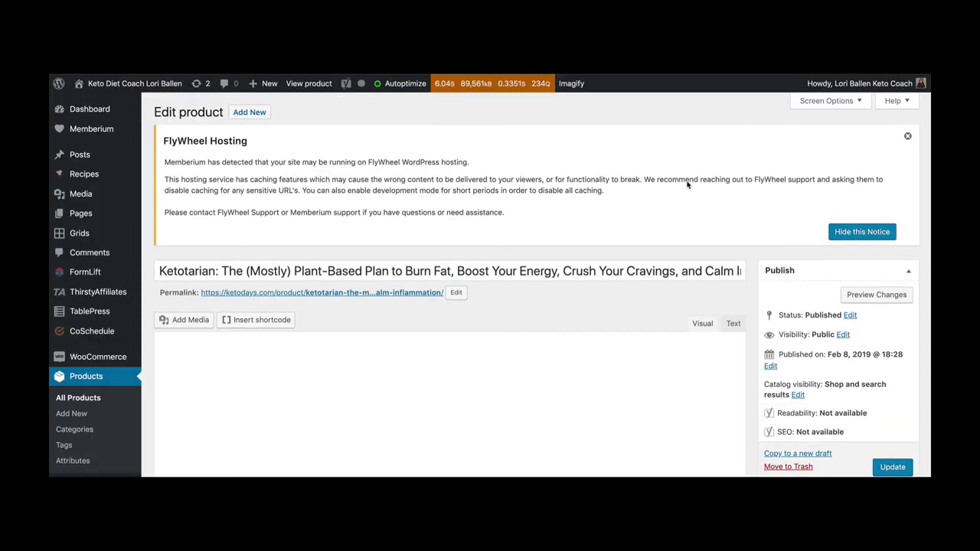
Open the Ketotarian product's permalink slug for editing
scroll(411, 293, "down", 2)
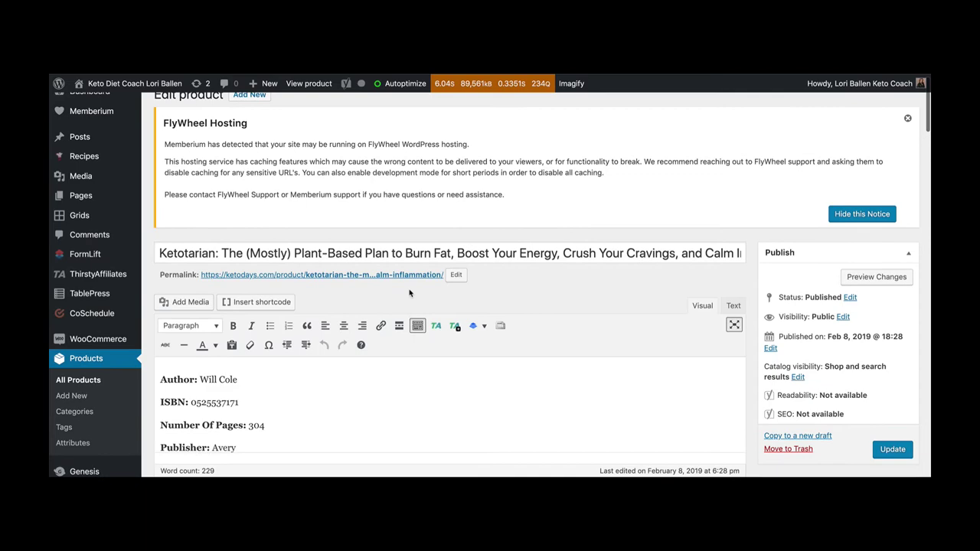
scroll(409, 293, "down", 5)
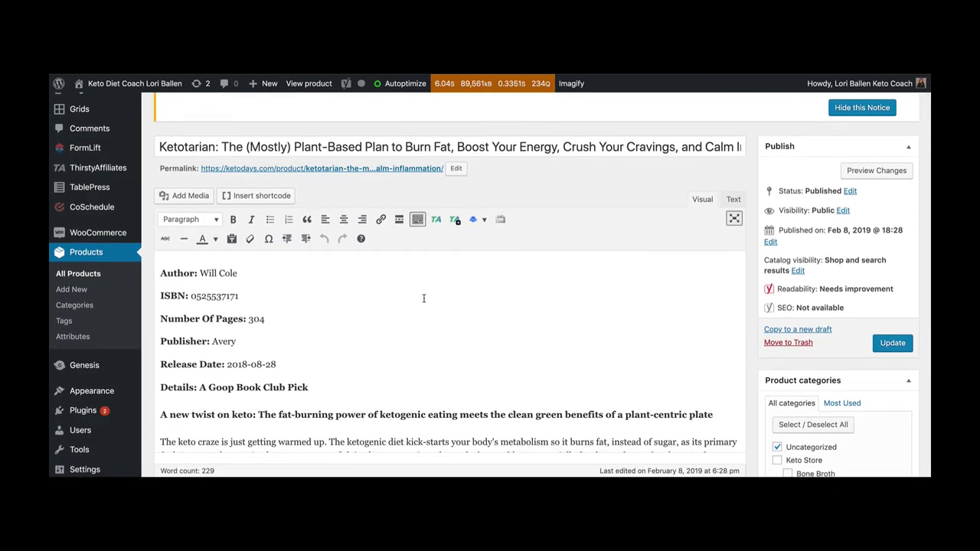
left_click(455, 168)
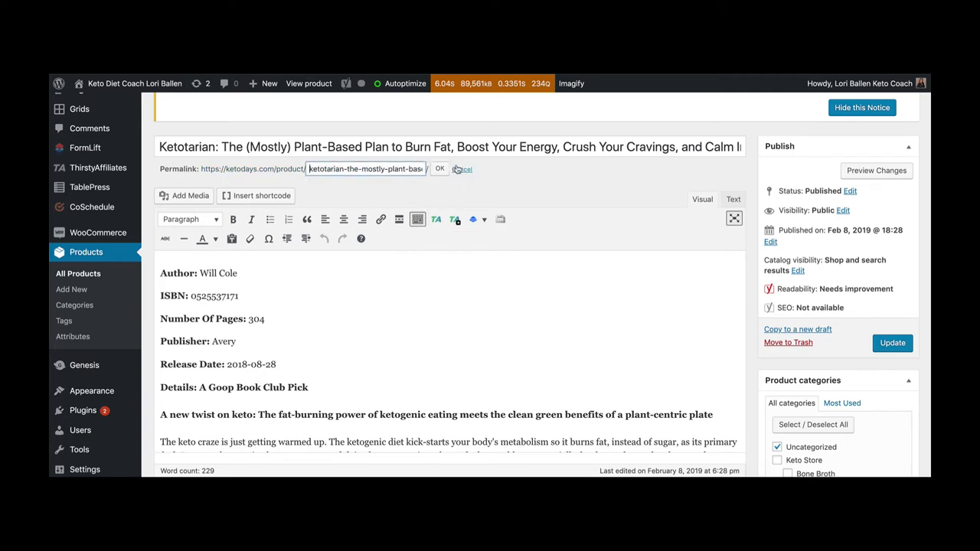
left_click(253, 169)
left_click_drag(200, 169, 457, 181)
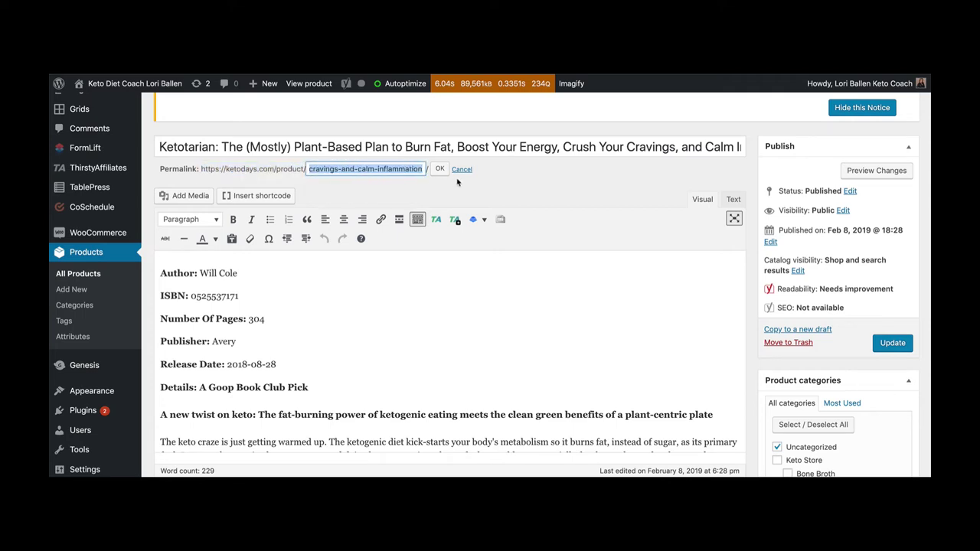
left_click(412, 170)
left_click_drag(422, 168, 275, 163)
Delete everything after 'ketotarian' in the slug and confirm it with OK
left_click_drag(208, 146, 402, 154)
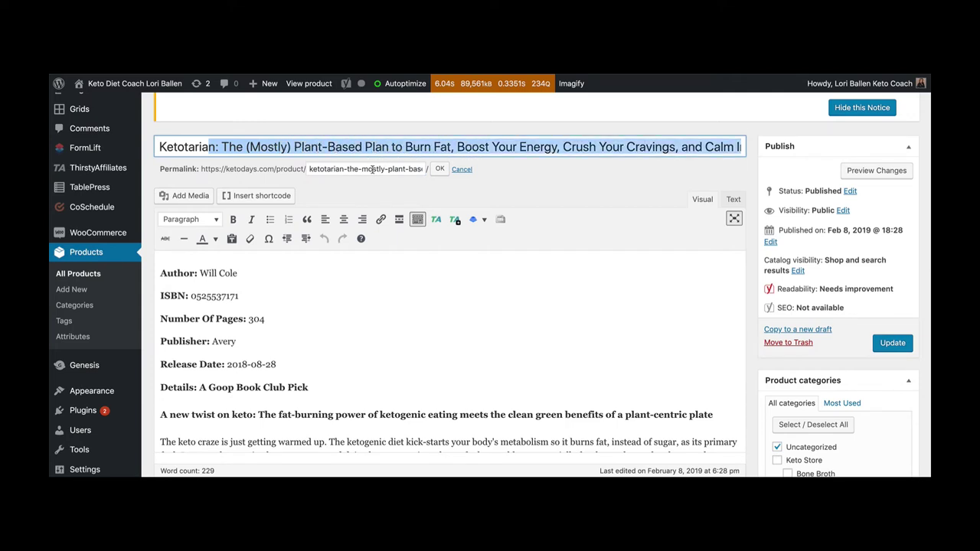
left_click(372, 169)
left_click_drag(349, 169, 383, 169)
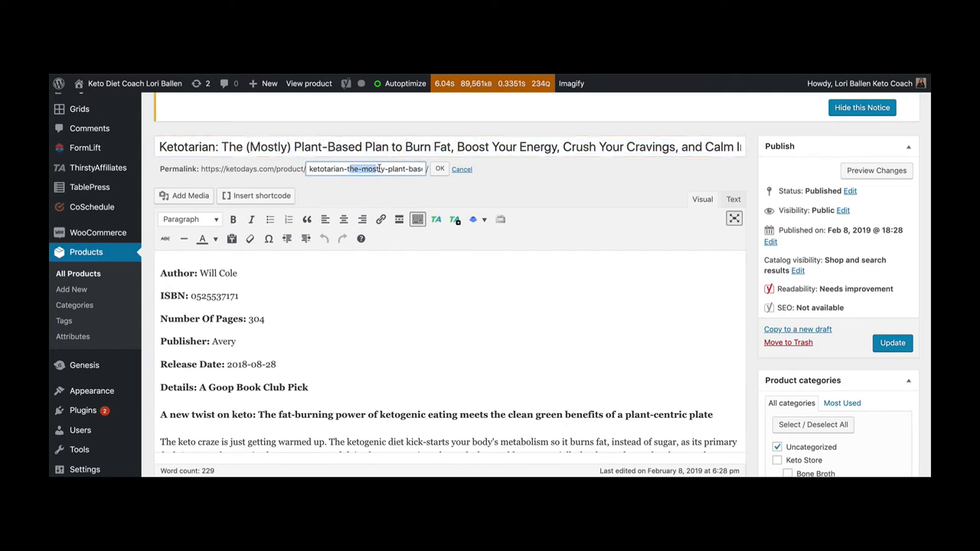
left_click(378, 169)
left_click_drag(366, 168, 431, 175)
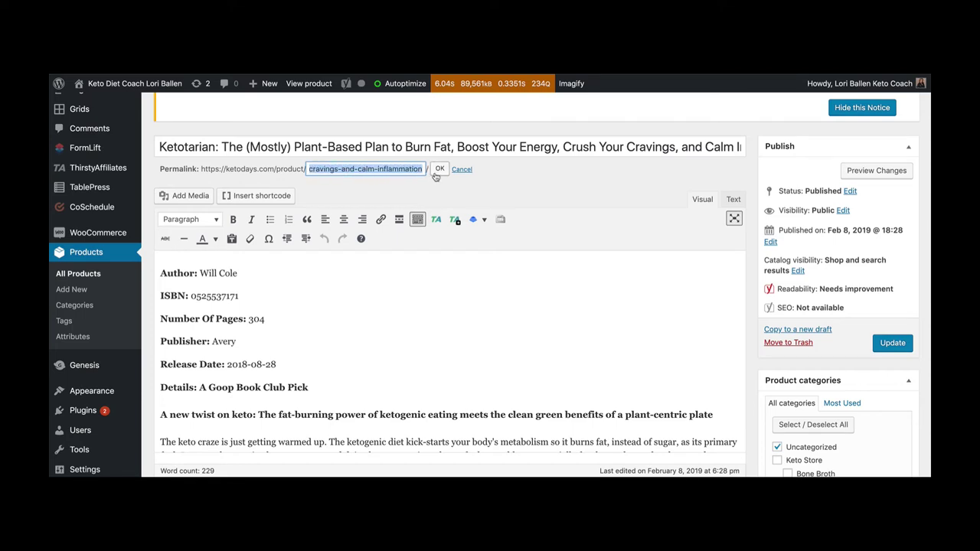
left_click(383, 172)
left_click_drag(367, 171, 235, 156)
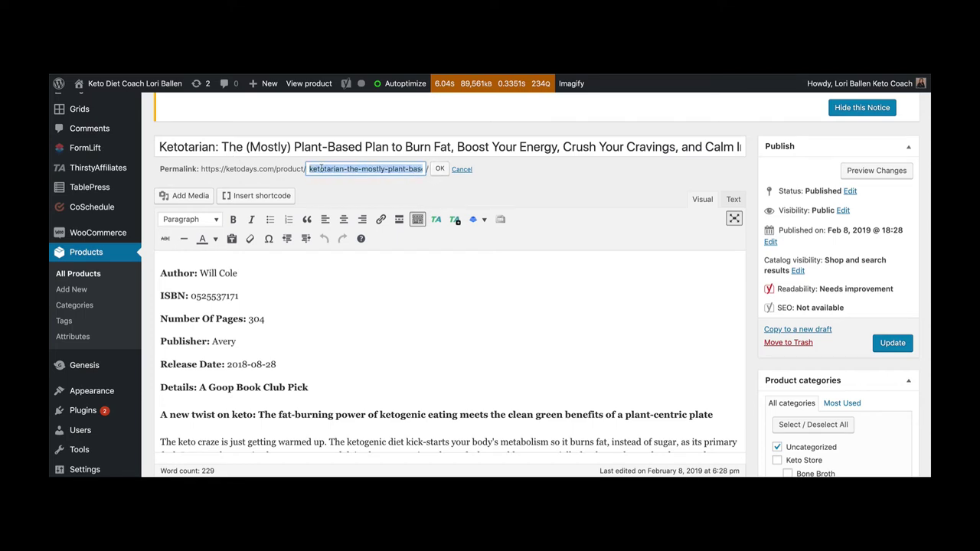
left_click(327, 167)
left_click_drag(343, 169, 455, 198)
key("BackSpace")
left_click(440, 170)
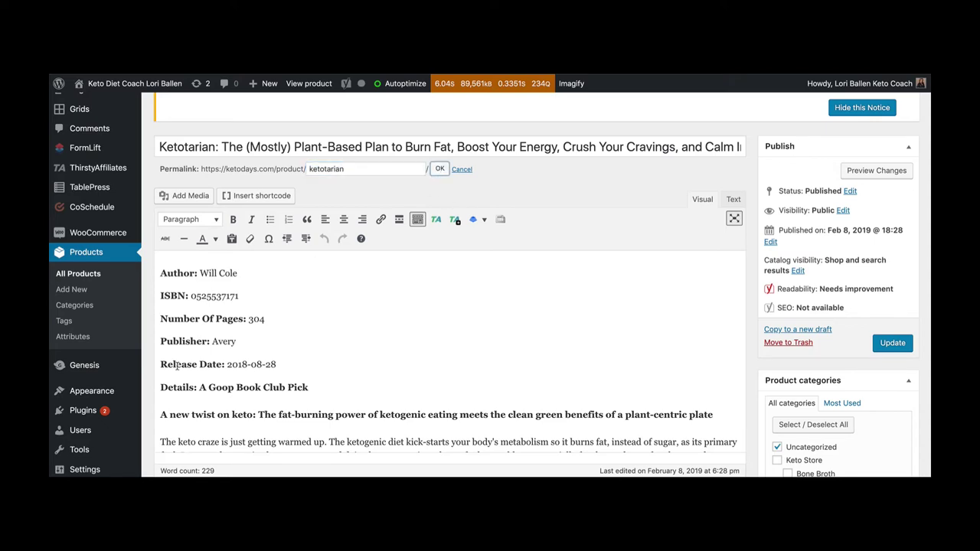
Move the 'Packed with expert tips' paragraph into the Product short description box
scroll(407, 333, "down", 5)
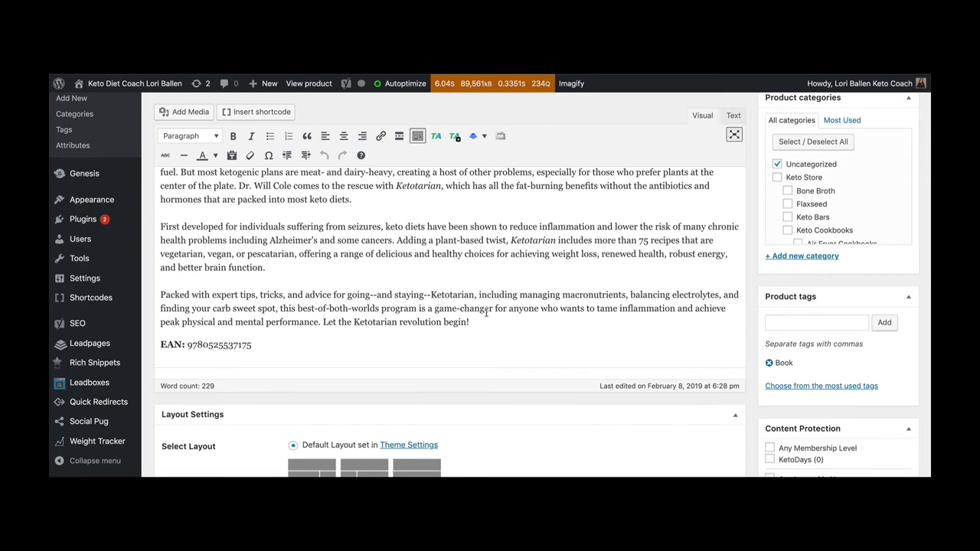
left_click(487, 314)
left_click_drag(497, 314, 149, 278)
key("BackSpace")
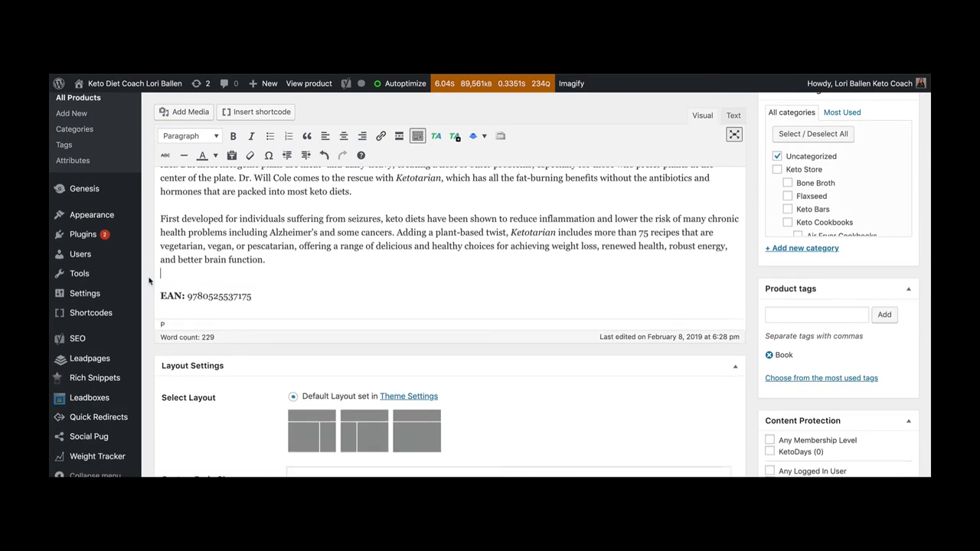
scroll(149, 281, "down", 10)
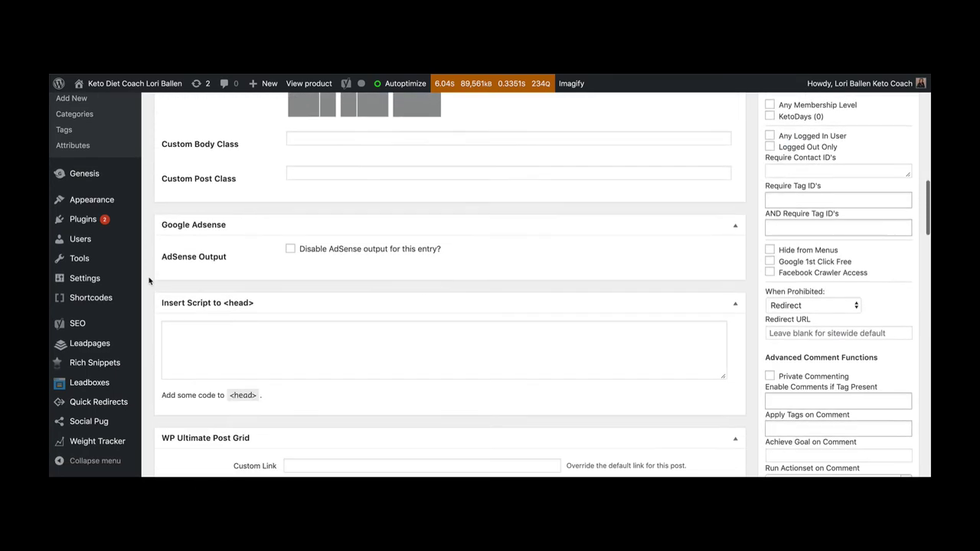
scroll(149, 280, "down", 10)
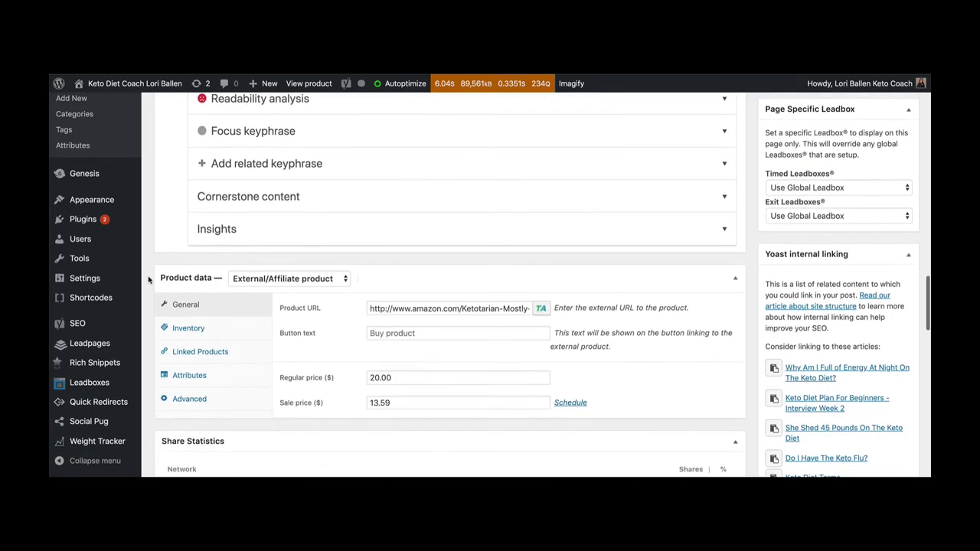
scroll(148, 280, "down", 8)
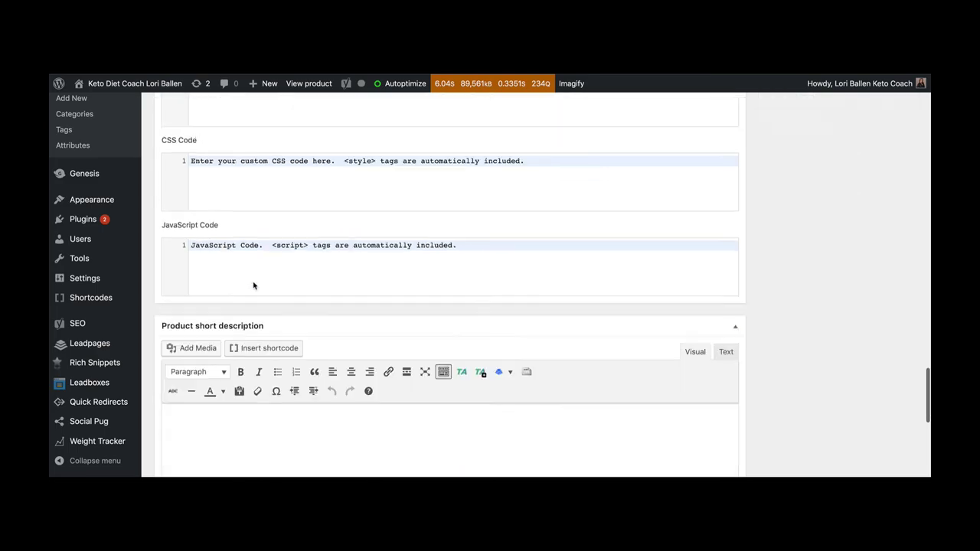
left_click(253, 286)
type("Packed with expert tips, tricks, and advice for going—and staying—Ketotarian, including managing macronutrients, balancing electrolytes, and finding your carb sweet spot, this best-of-both-worlds program is a game-changer for anyone who wants to tame inflammation and achieve peak physical and mental performance. Let the Ketotarian revolution begin!")
Clear all remaining text from the main product description
scroll(253, 321, "up", 20)
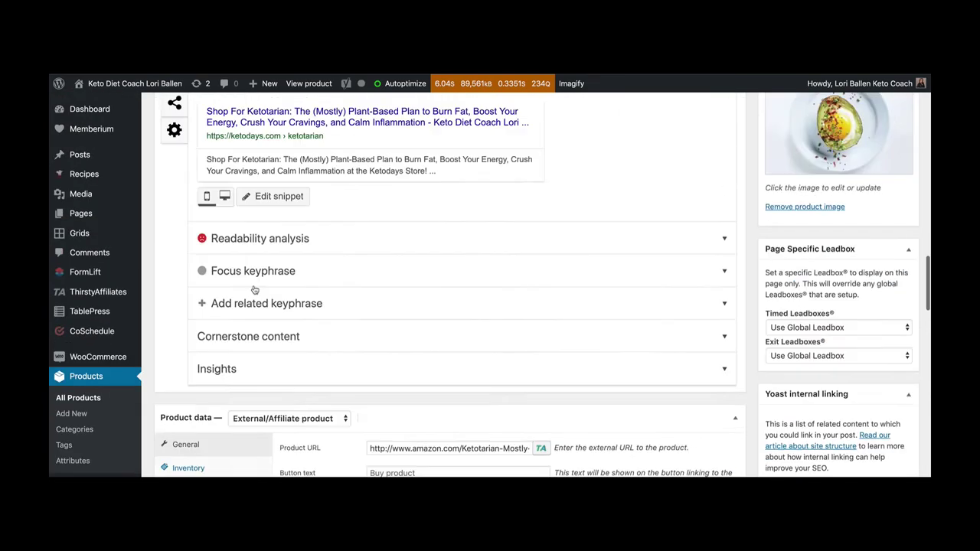
key("ctrl+a")
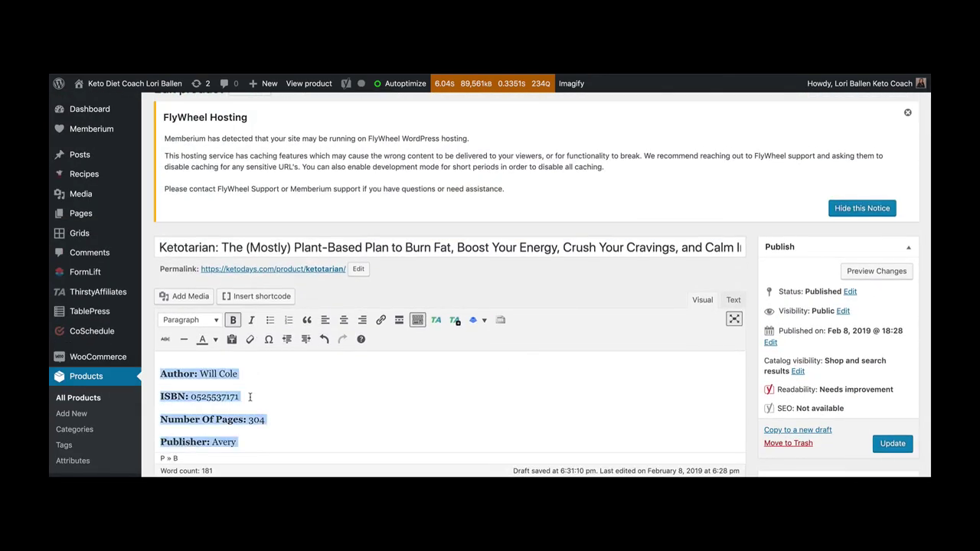
key("BackSpace")
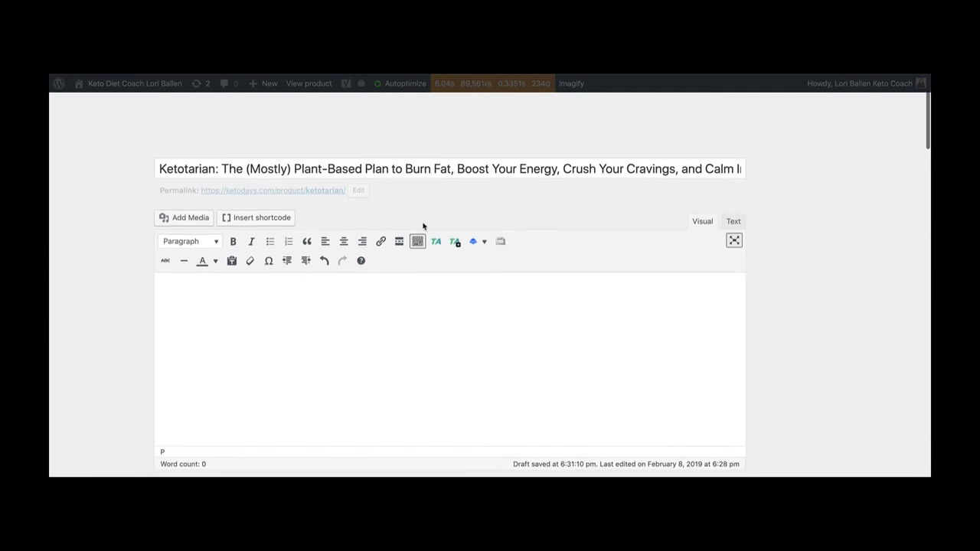
scroll(424, 227, "down", 5)
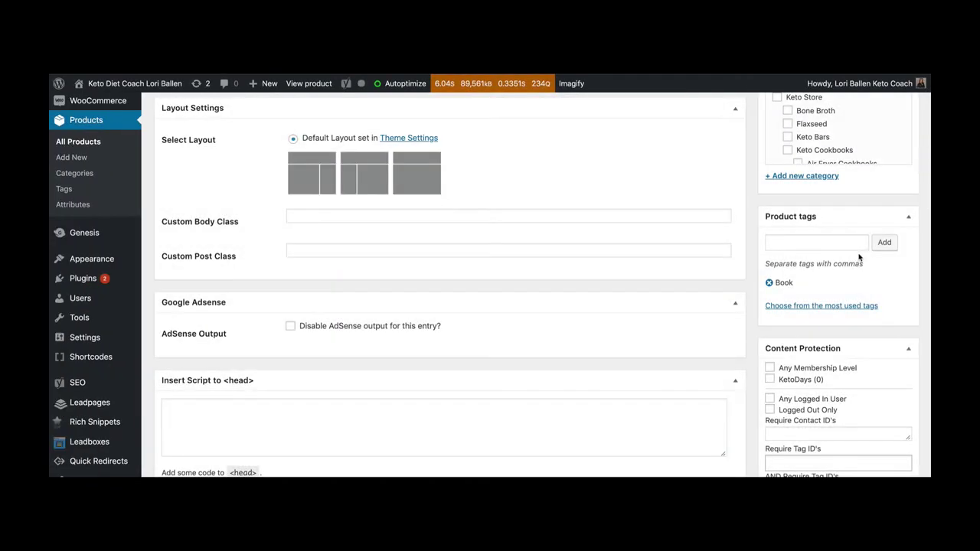
scroll(859, 257, "up", 4)
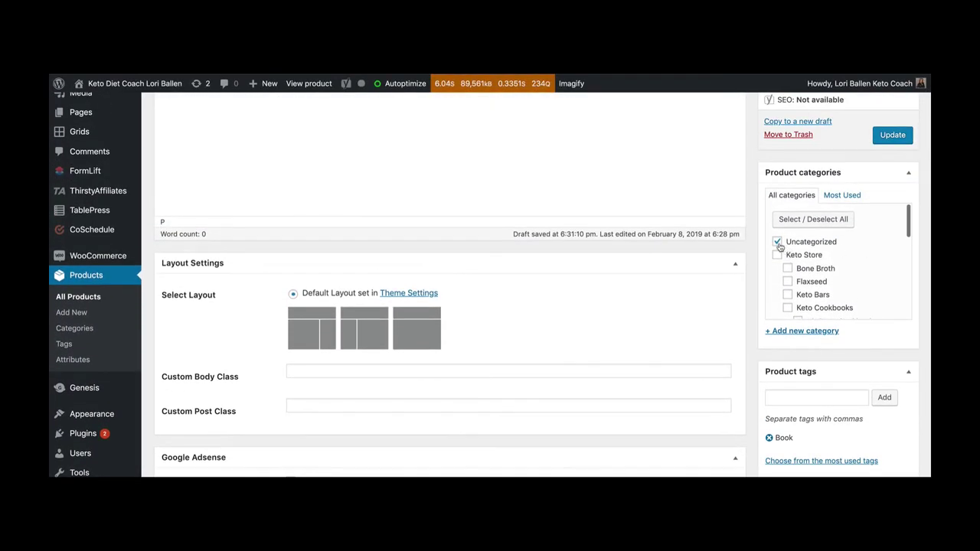
Move the product from Uncategorized to Keto Cookbooks, update it, and view the live product page
left_click(777, 240)
scroll(799, 284, "down", 1)
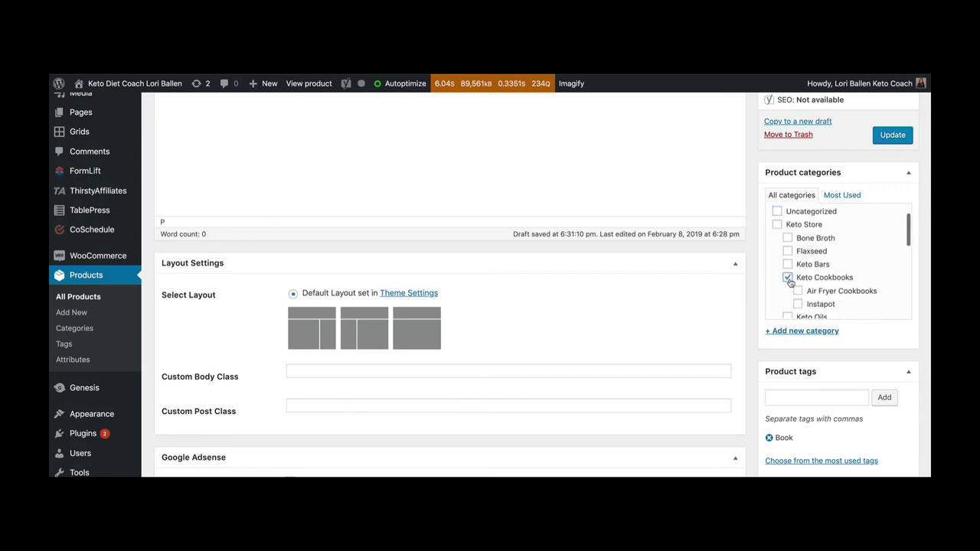
left_click(898, 136)
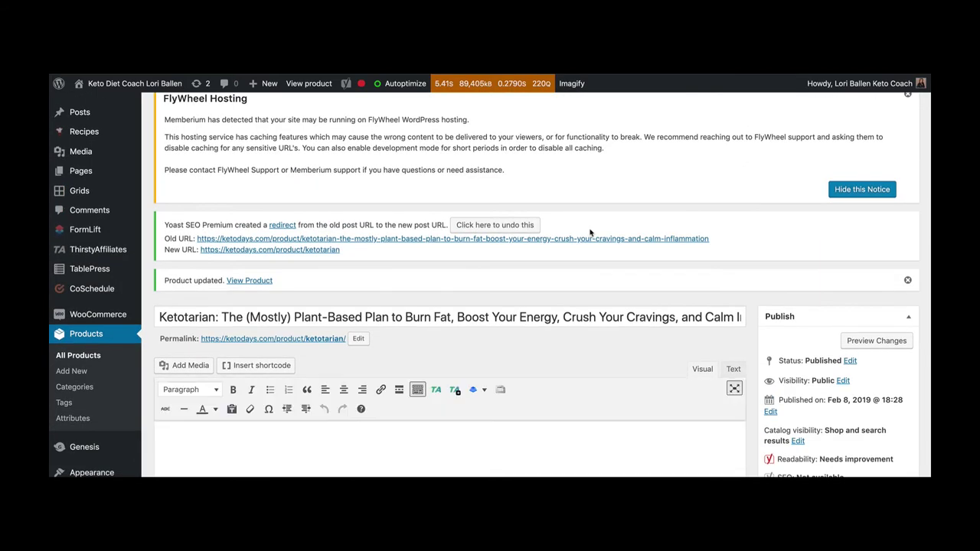
left_click(253, 282)
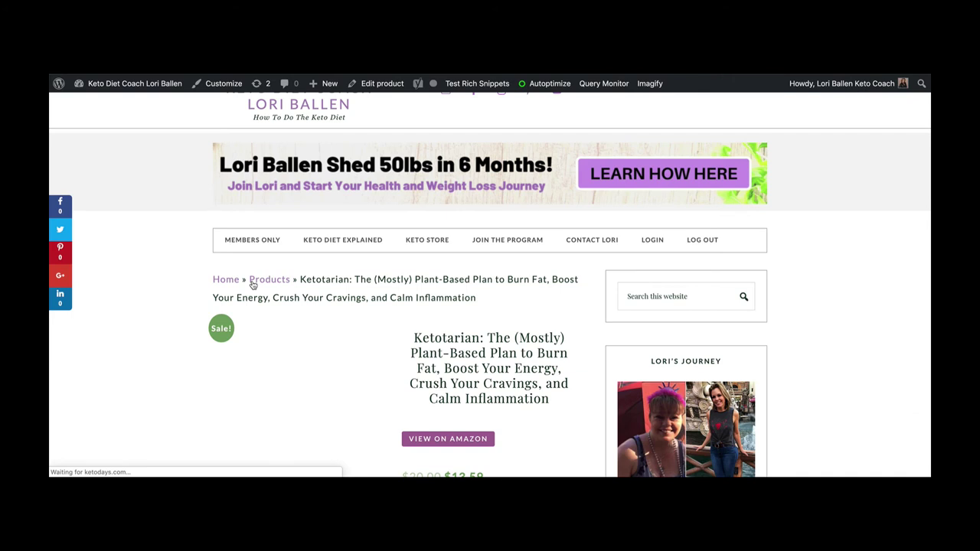
Scroll through the live Ketotarian product page down to its Related products
scroll(252, 285, "down", 5)
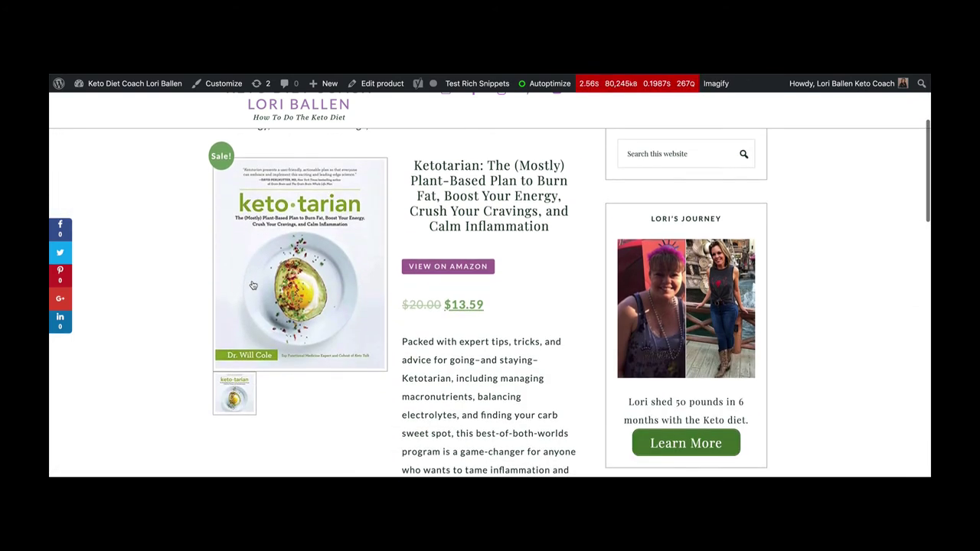
scroll(252, 285, "down", 1)
scroll(423, 229, "down", 2)
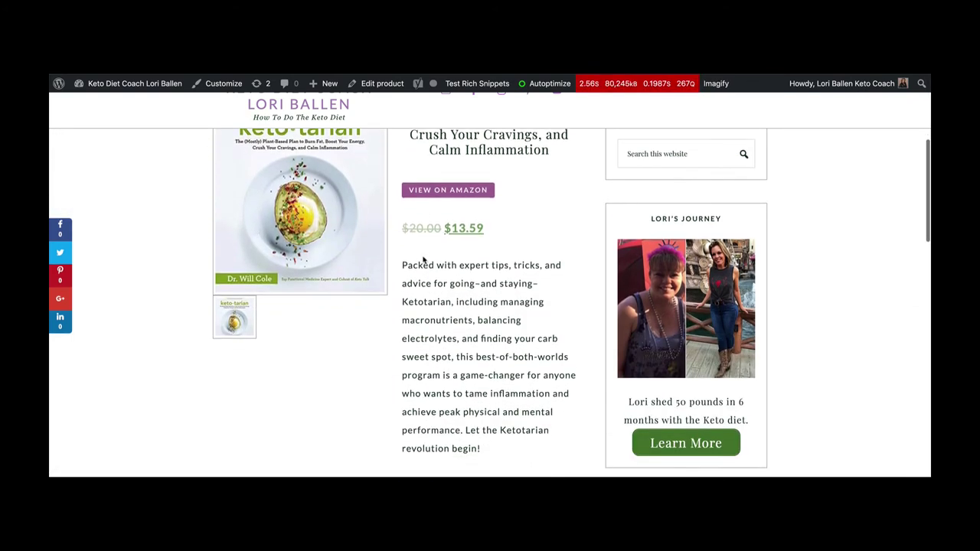
scroll(424, 262, "down", 3)
scroll(421, 264, "up", 6)
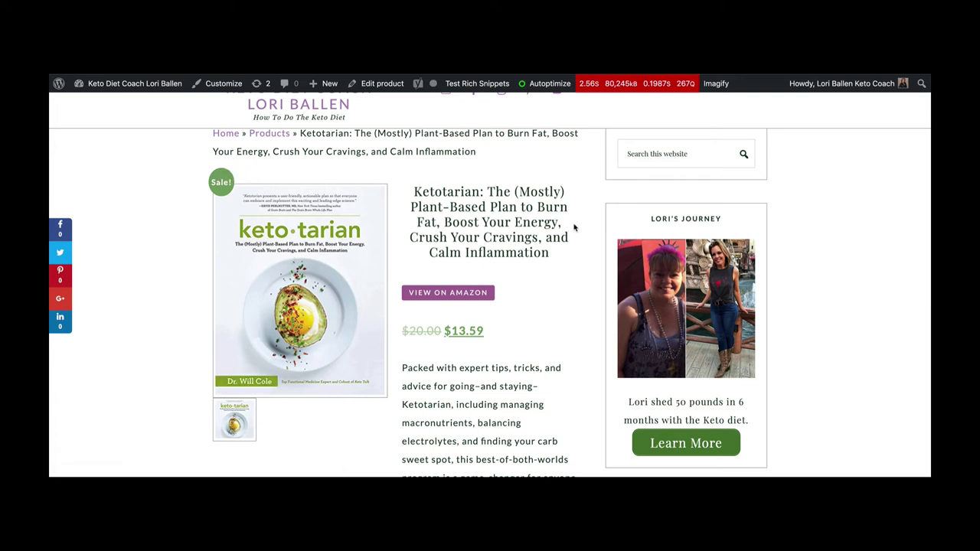
scroll(553, 239, "down", 2)
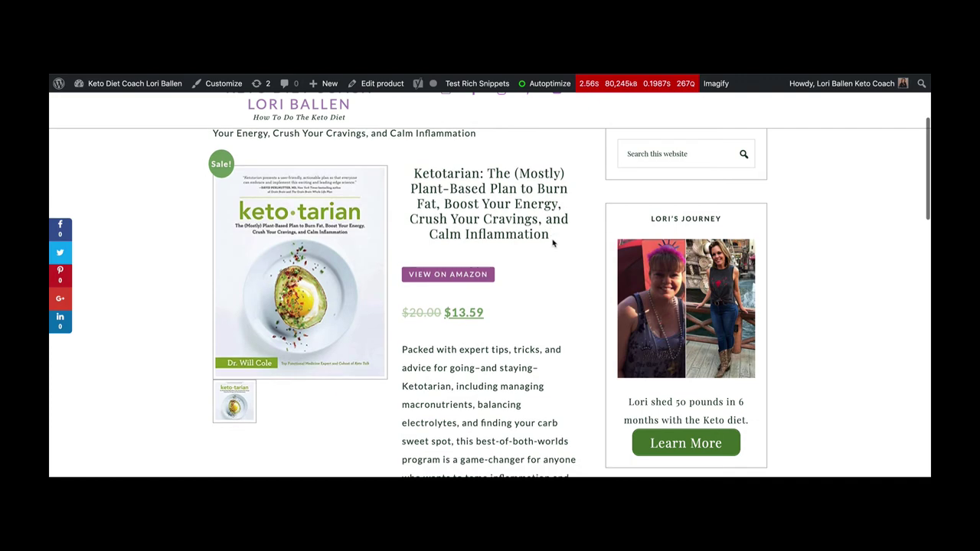
scroll(552, 242, "up", 5)
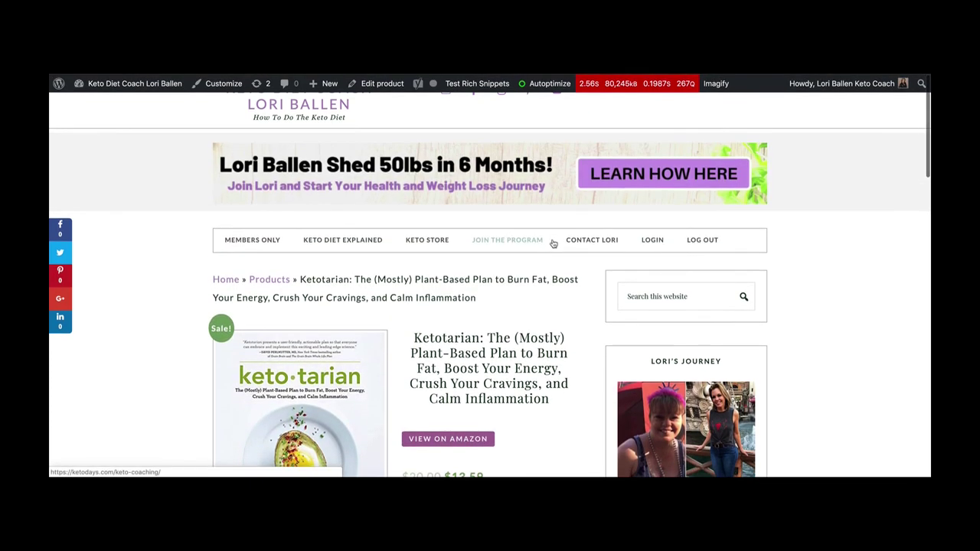
scroll(553, 243, "down", 4)
Return to the top of the product page and open the book's Amazon listing via View on Amazon
scroll(457, 248, "up", 2)
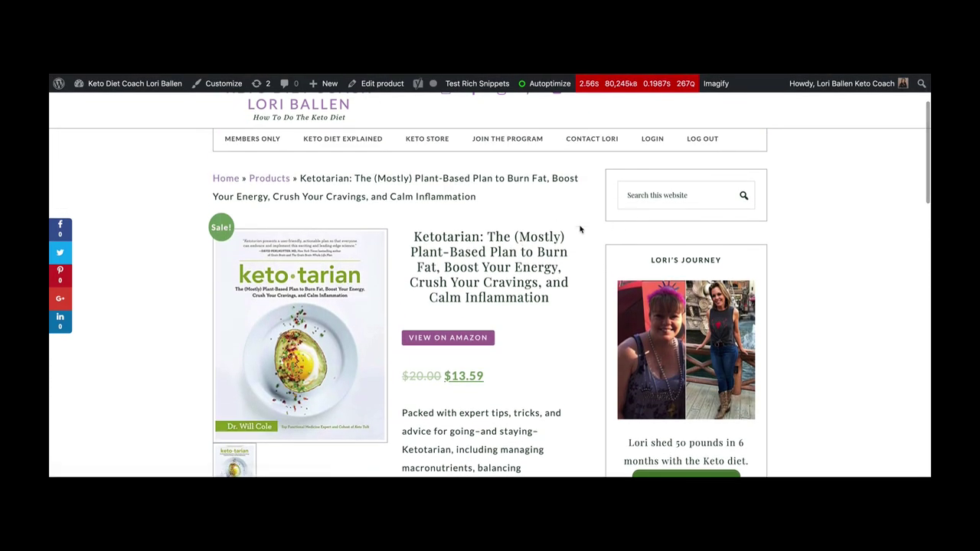
scroll(578, 230, "down", 2)
scroll(487, 313, "down", 10)
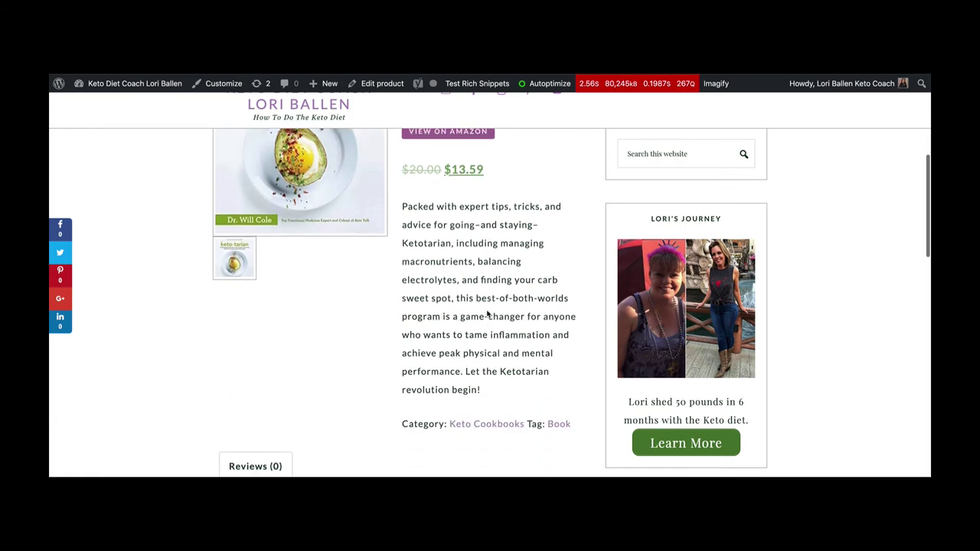
scroll(487, 312, "down", 1)
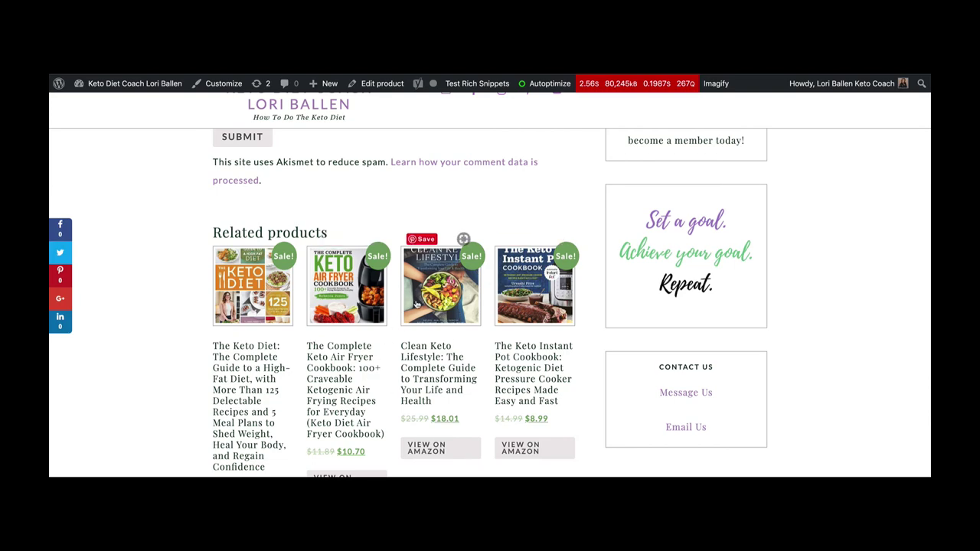
scroll(422, 305, "up", 10)
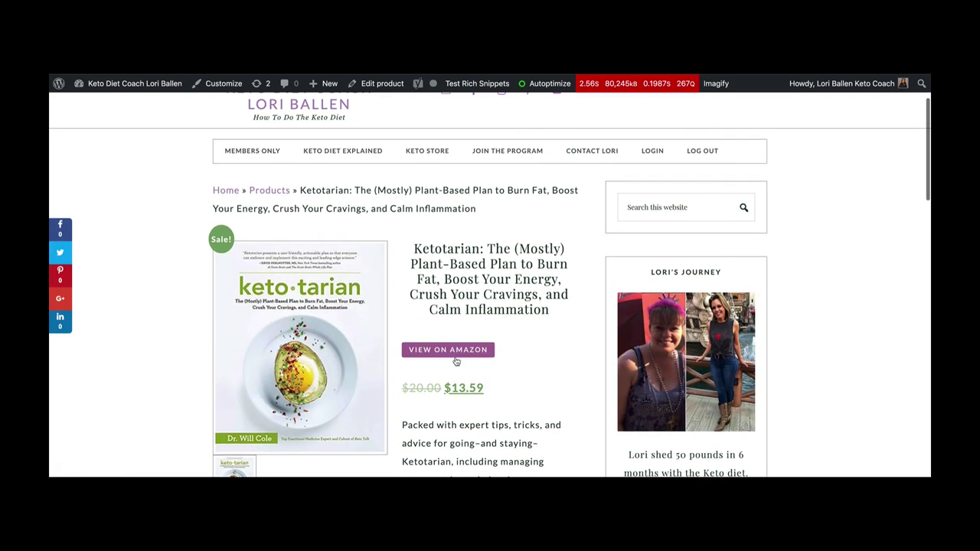
left_click(453, 352)
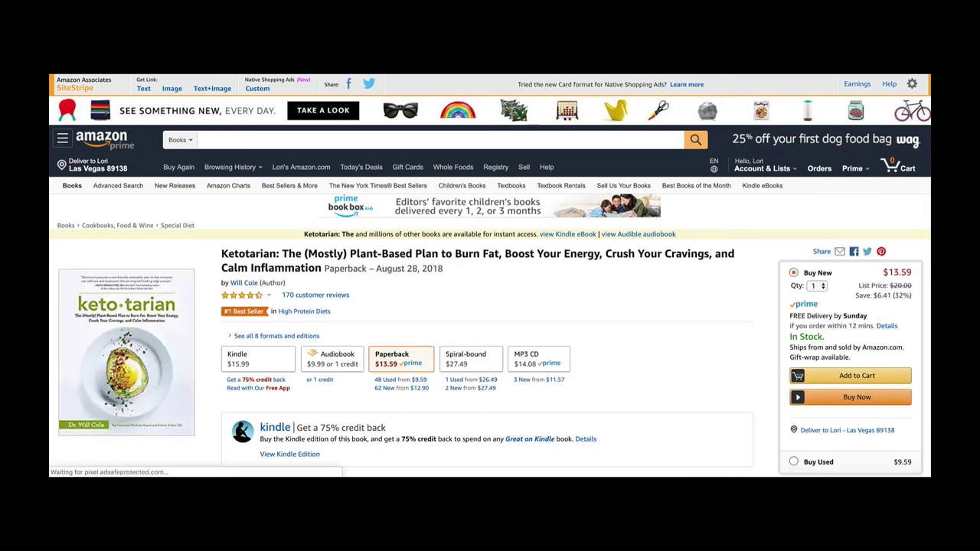
Go back from Amazon's Ketotarian paperback page to the site's Ketotarian product page
key("super+bracketleft")
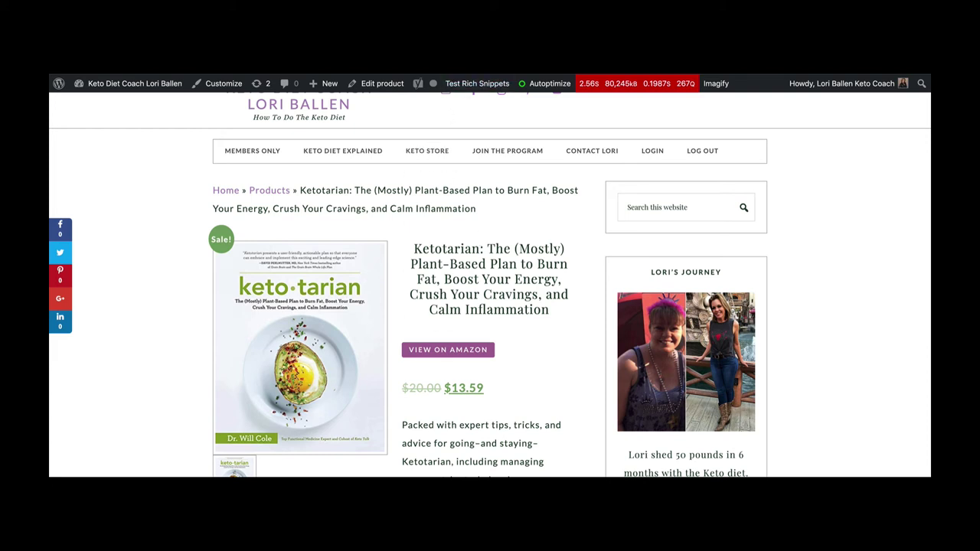
Retry the 'ketot' product search, then open the More options menu of the still-empty Hand-picked Products block
scroll(409, 307, "down", 1)
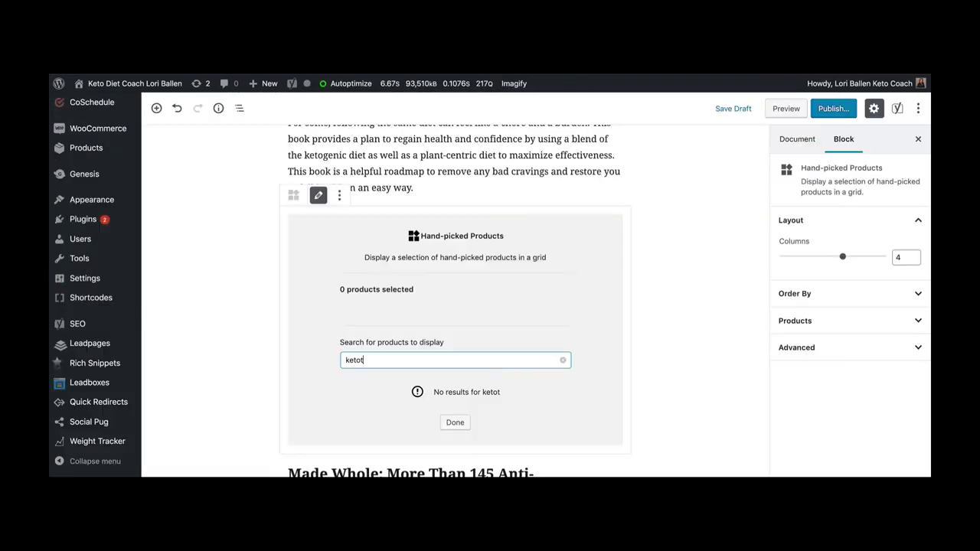
key("BackSpace")
key("BackSpace")
key("BackSpace")
key("BackSpace")
key("BackSpace")
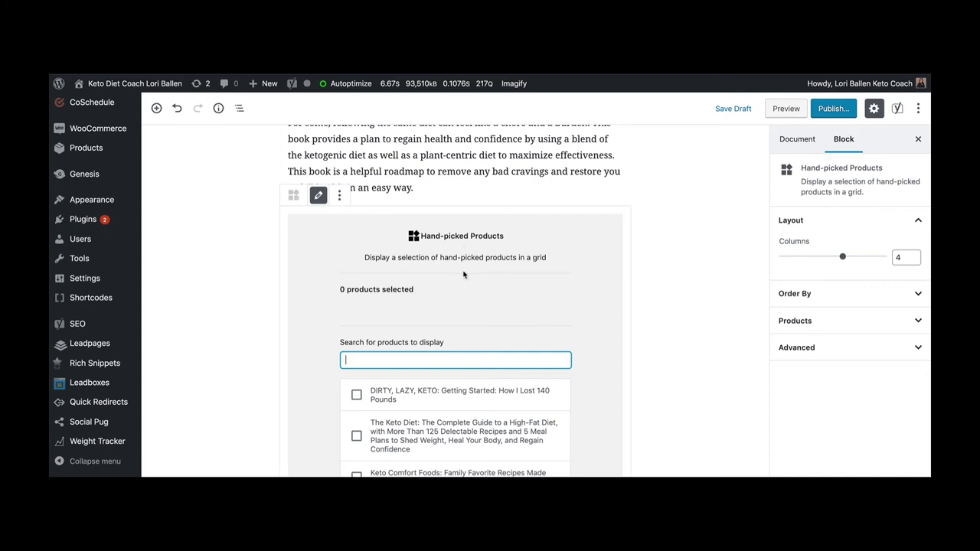
scroll(476, 243, "down", 2)
type("keto")
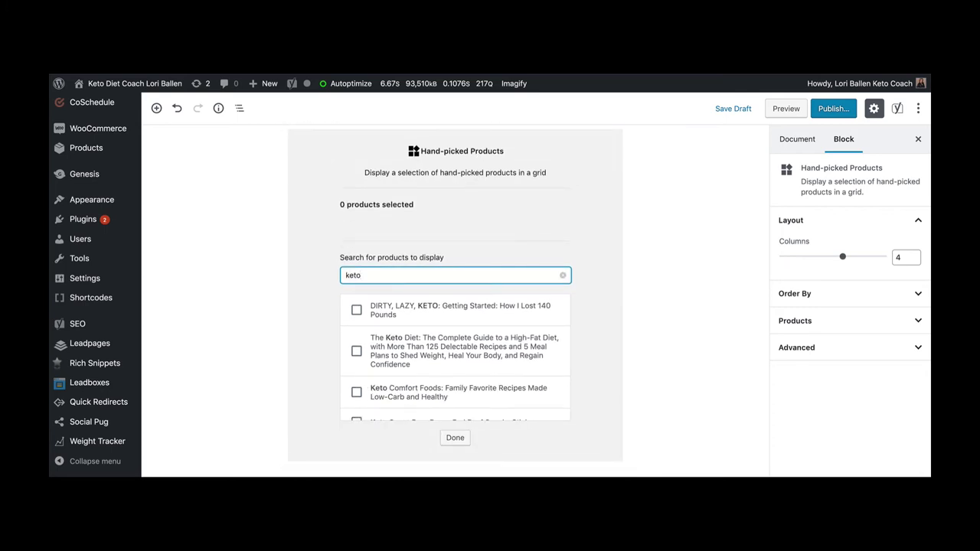
type("t")
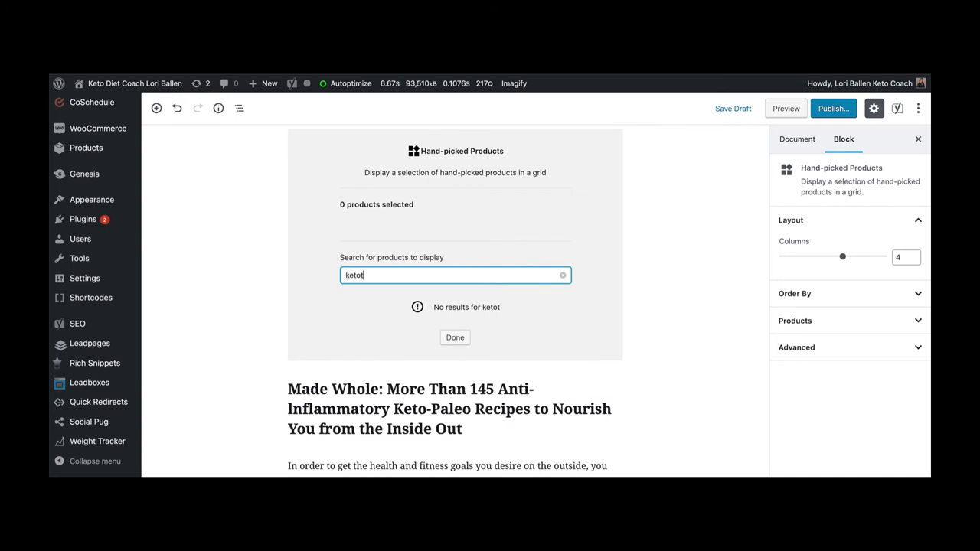
left_click(491, 260)
scroll(512, 227, "up", 2)
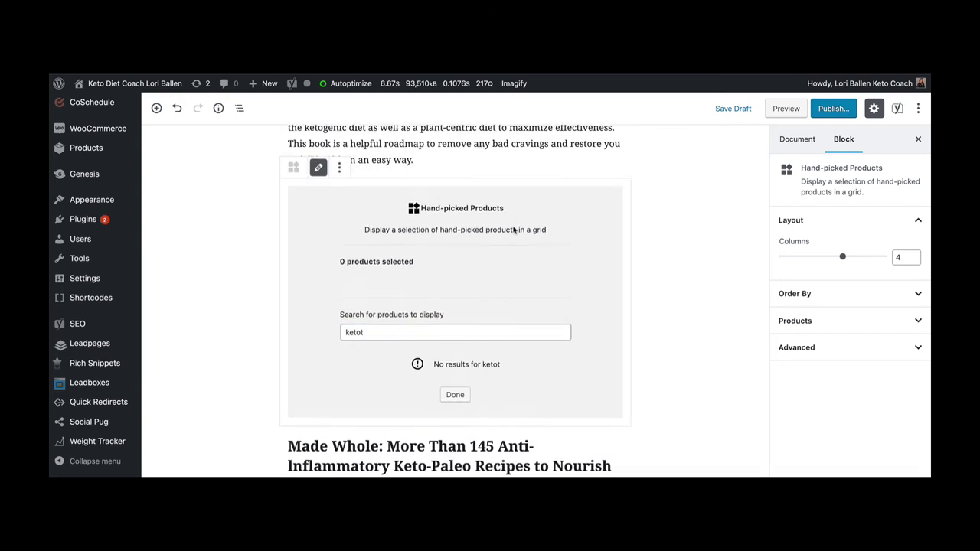
left_click(340, 170)
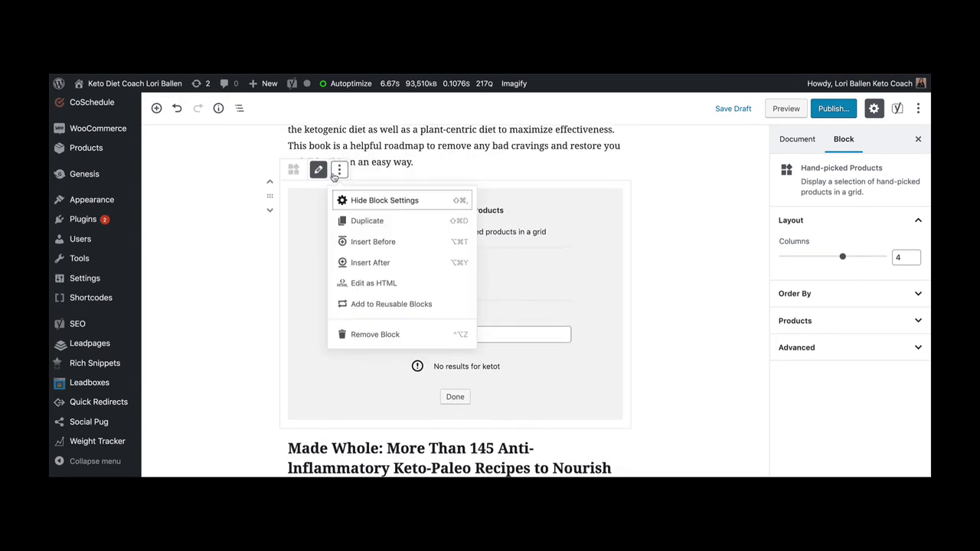
Remove the empty Hand-picked Products block and save the post as a draft
left_click(366, 334)
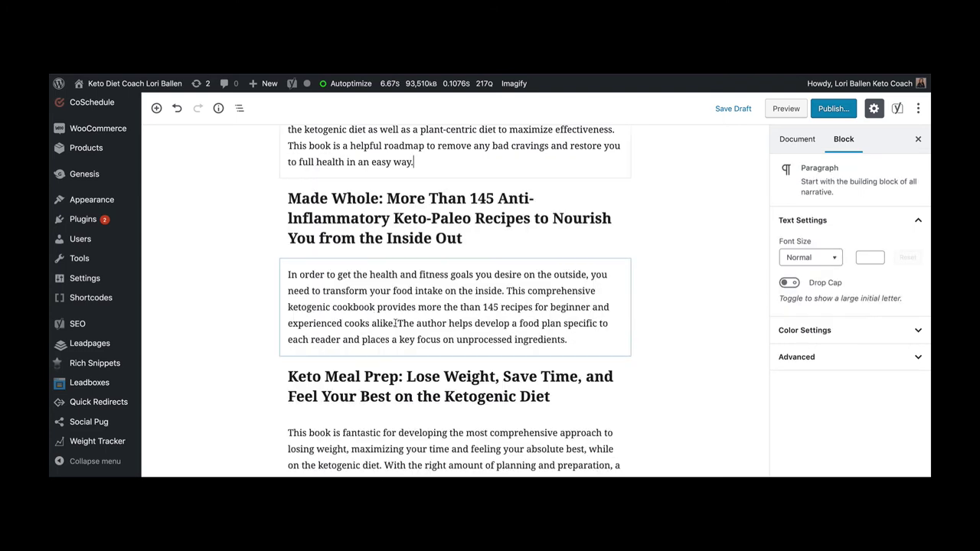
left_click(731, 108)
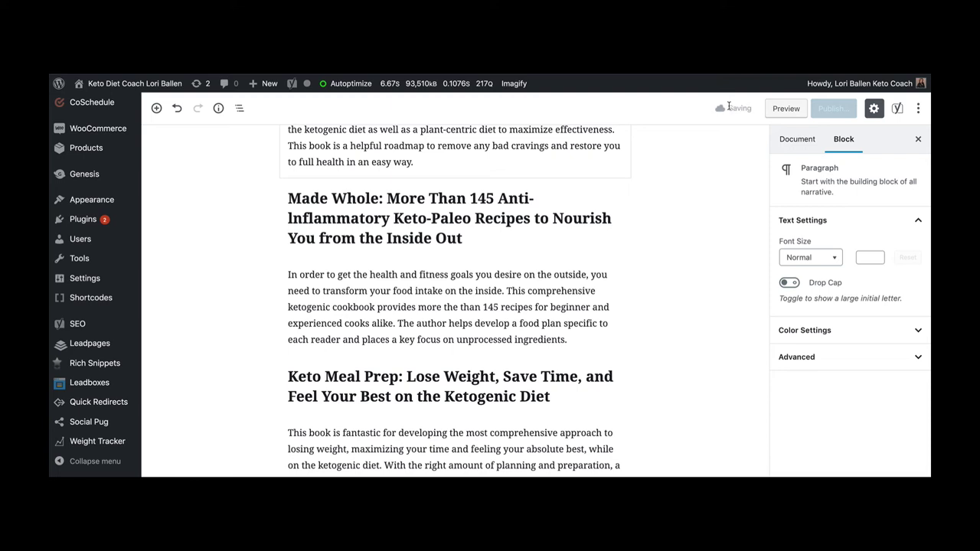
scroll(574, 203, "up", 3)
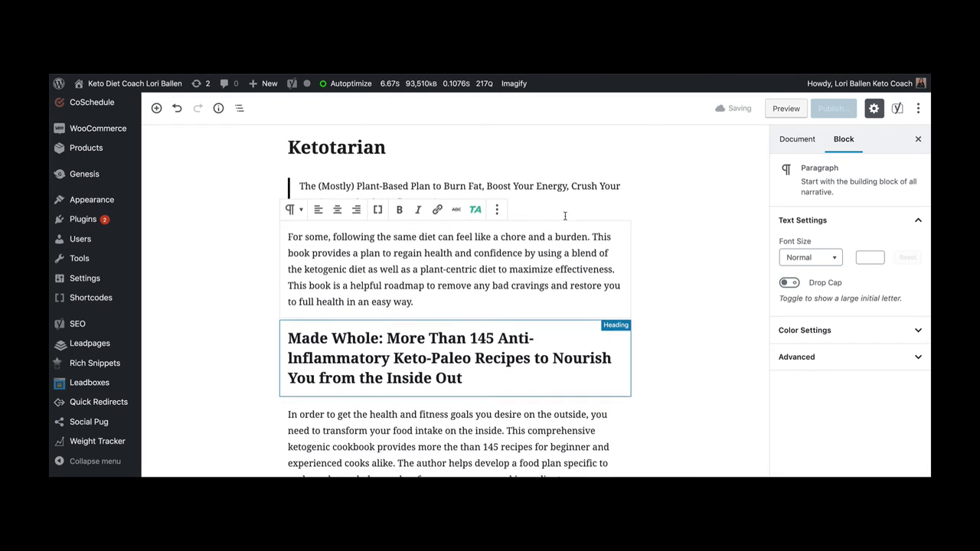
scroll(565, 216, "up", 1)
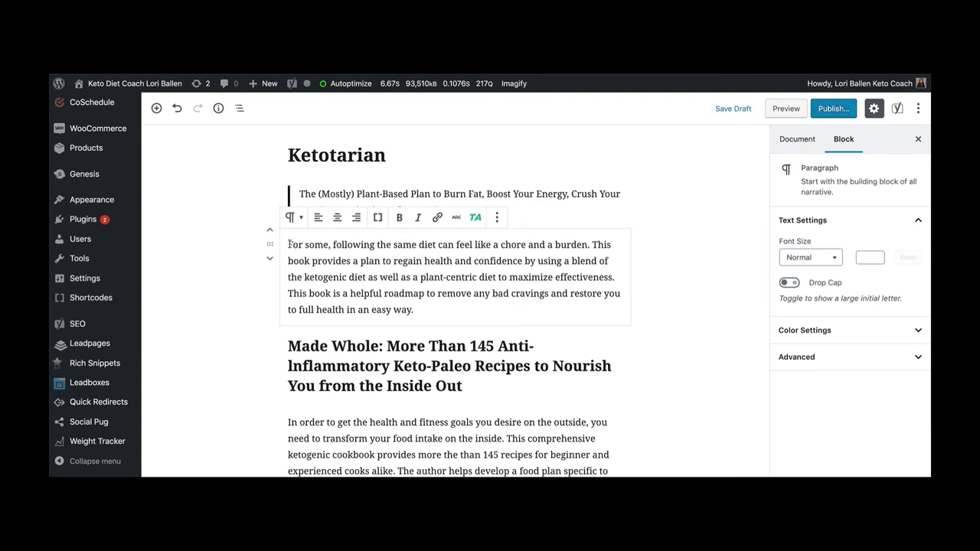
Bring up the block inserter at the Ketotarian section
left_click(157, 108)
left_click(157, 109)
left_click(156, 109)
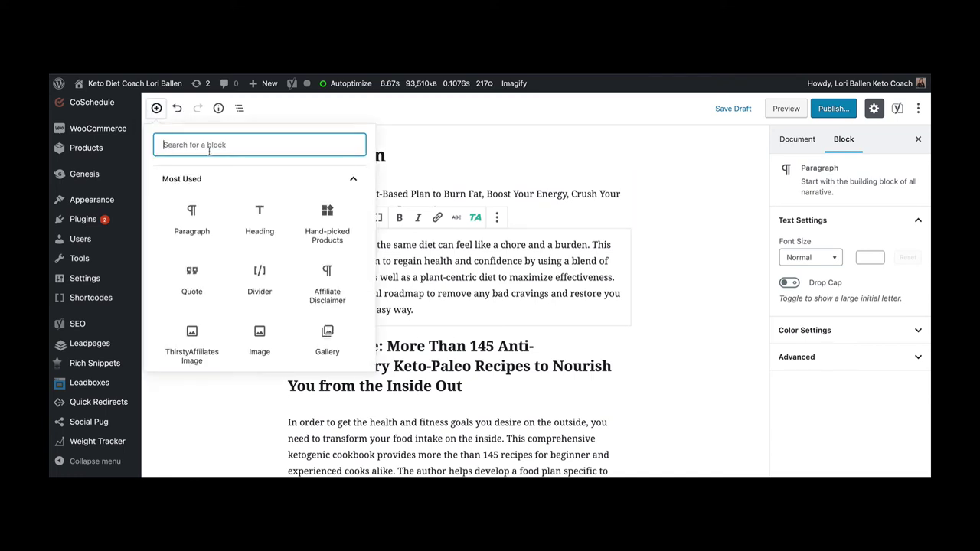
Insert a Hand-picked Products block with the Ketotarian book, found by searching 'ke'
left_click(327, 219)
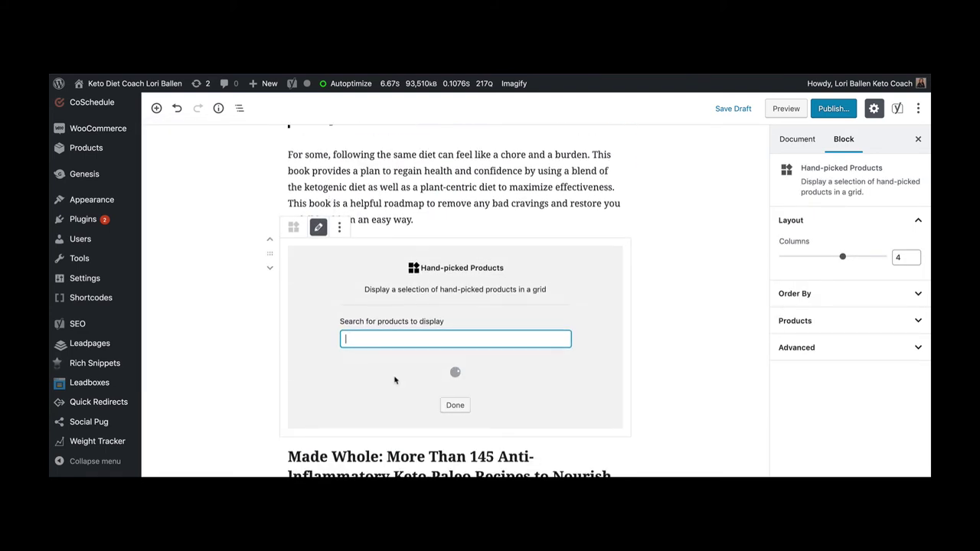
type("ke")
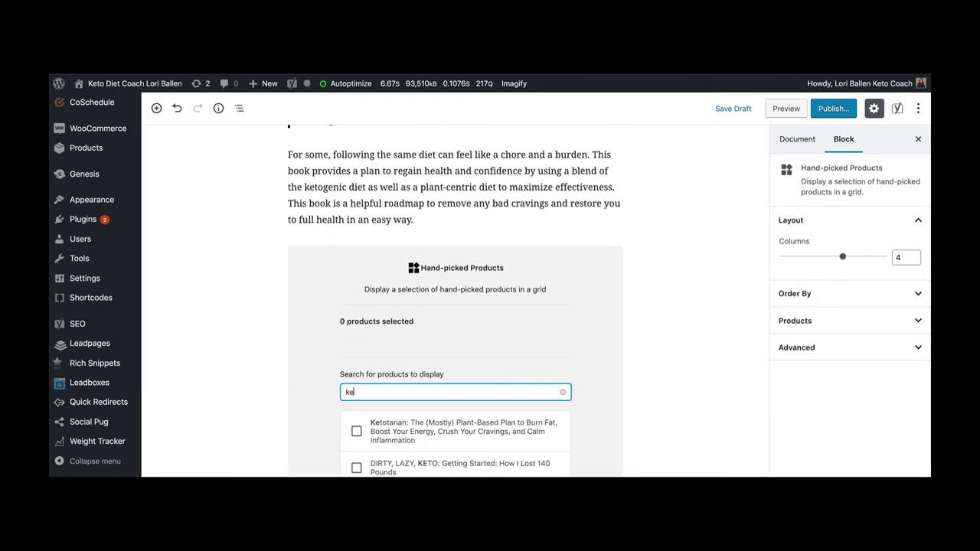
left_click(384, 434)
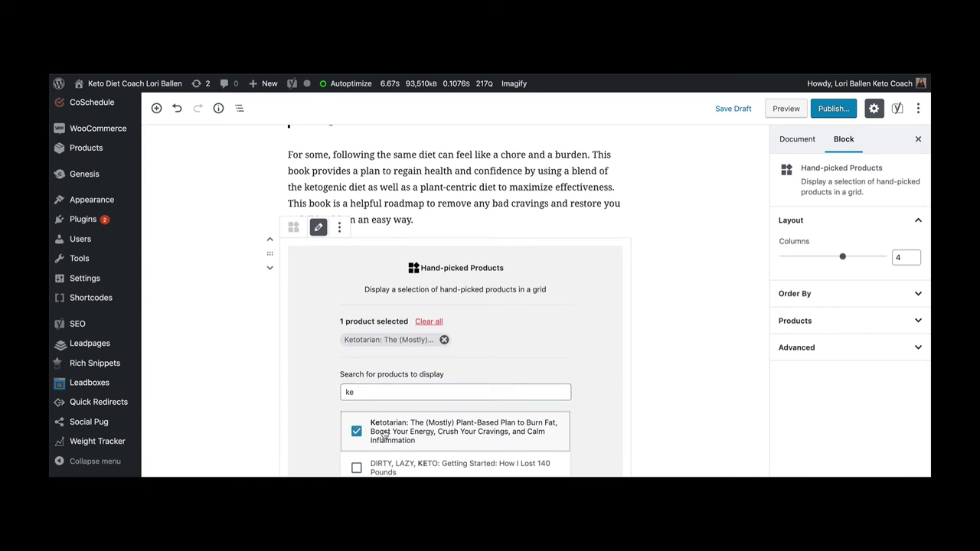
scroll(493, 349, "down", 4)
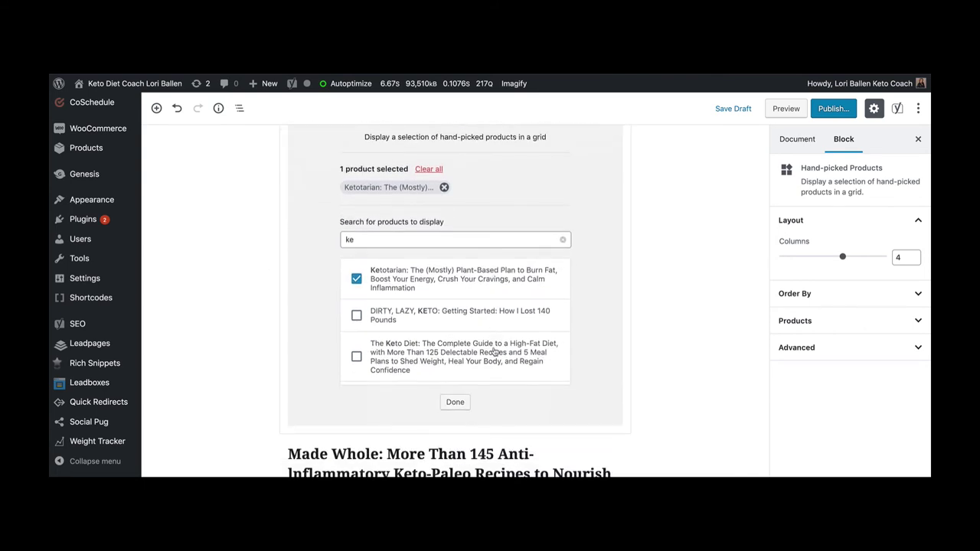
scroll(494, 350, "down", 2)
left_click(455, 402)
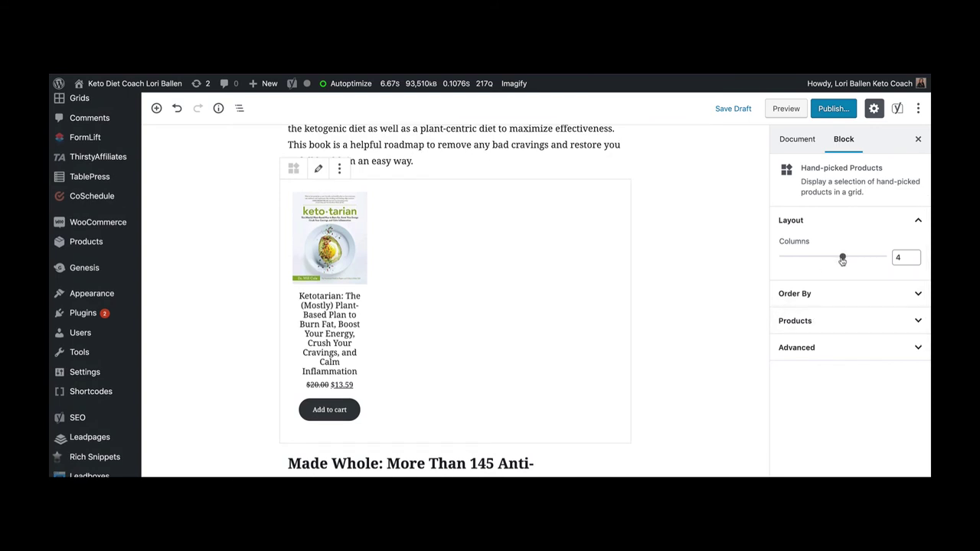
Set the Ketotarian block's Layout Columns to 2 after briefly trying 1
left_click_drag(842, 259, 782, 256)
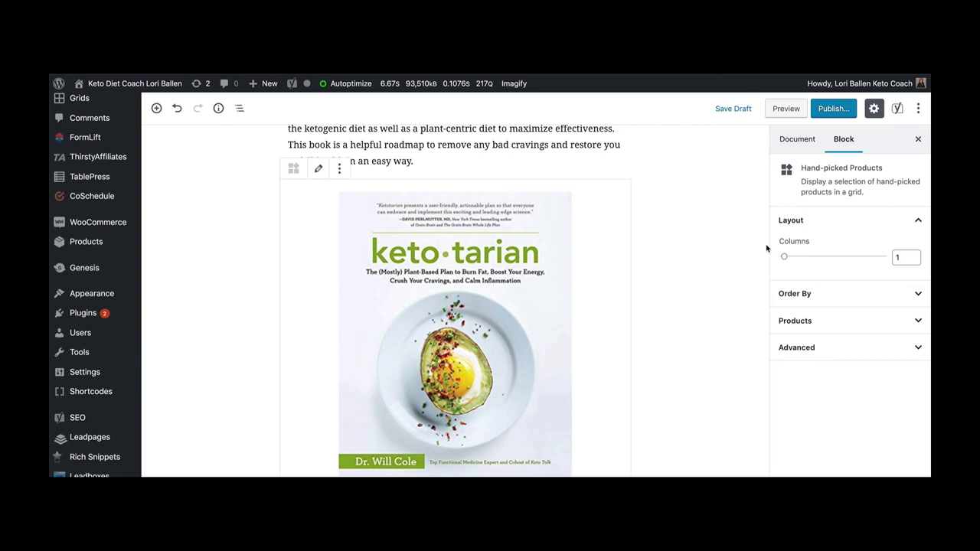
mouse_move(464, 274)
scroll(476, 318, "down", 3)
scroll(476, 317, "up", 4)
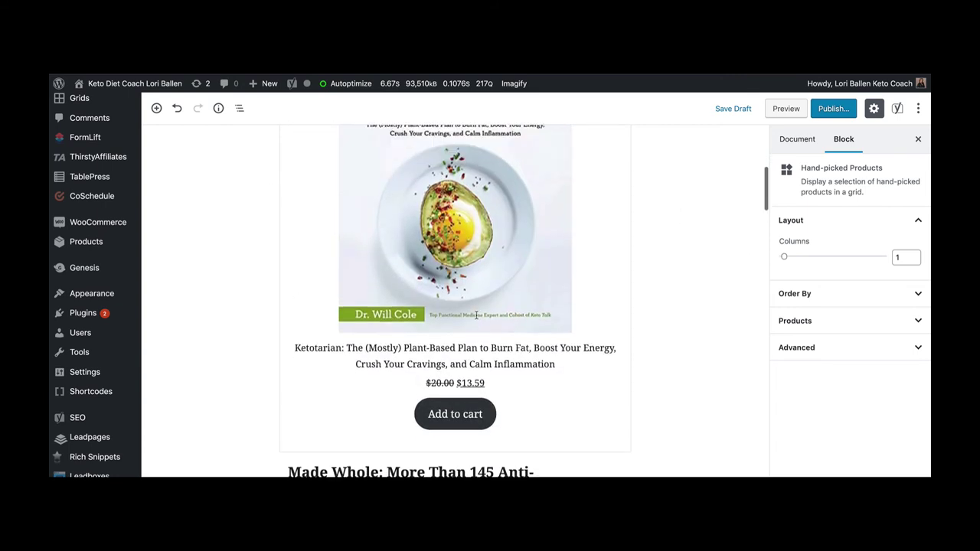
scroll(476, 317, "up", 1)
scroll(476, 317, "down", 2)
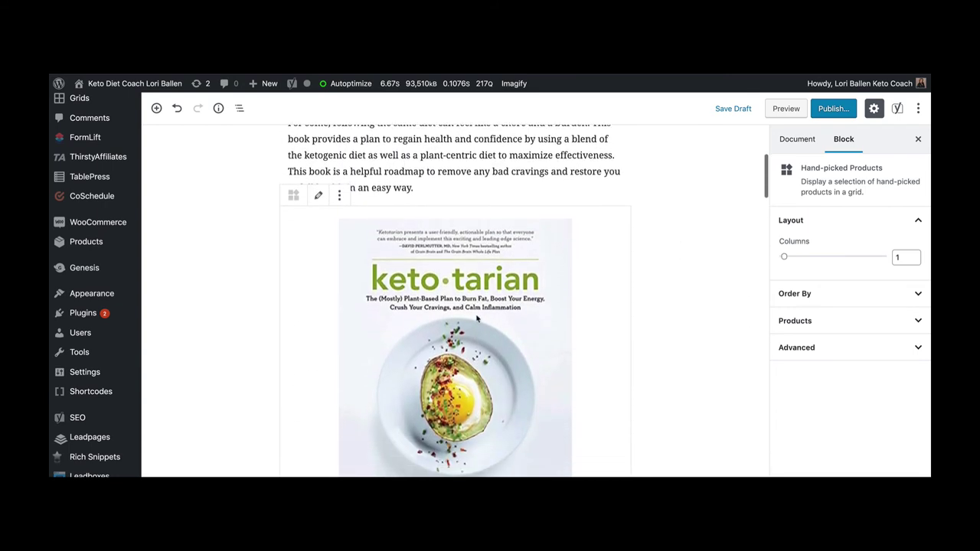
scroll(477, 318, "down", 1)
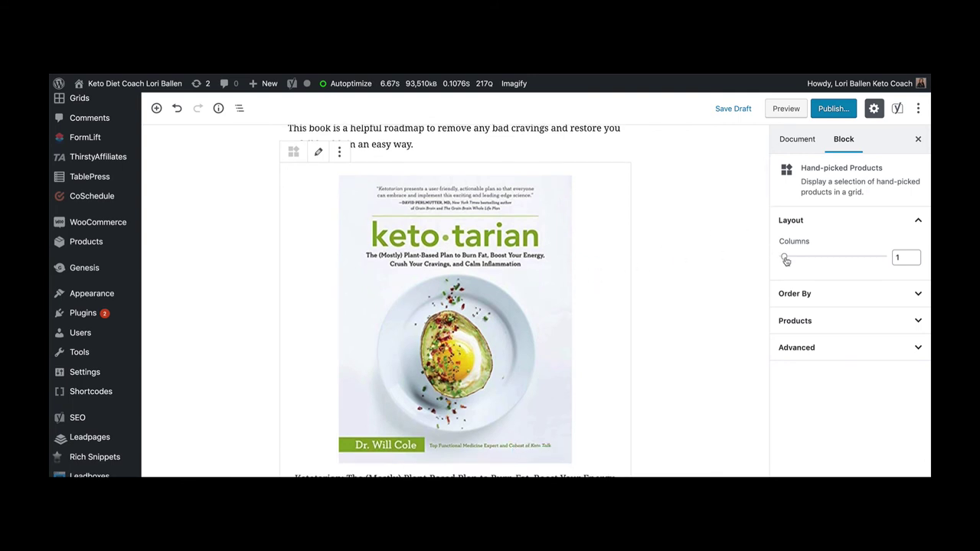
left_click_drag(784, 260, 799, 258)
scroll(582, 313, "up", 4)
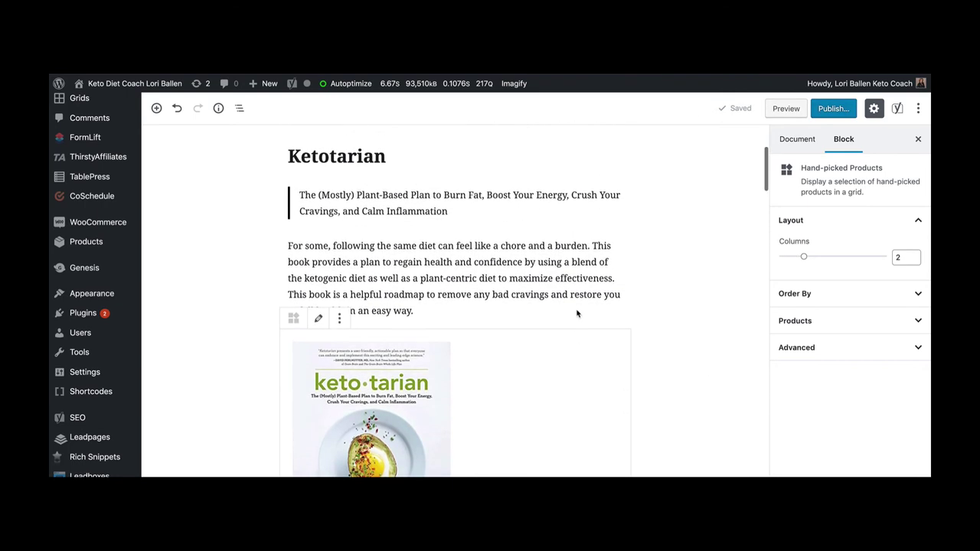
scroll(577, 313, "down", 10)
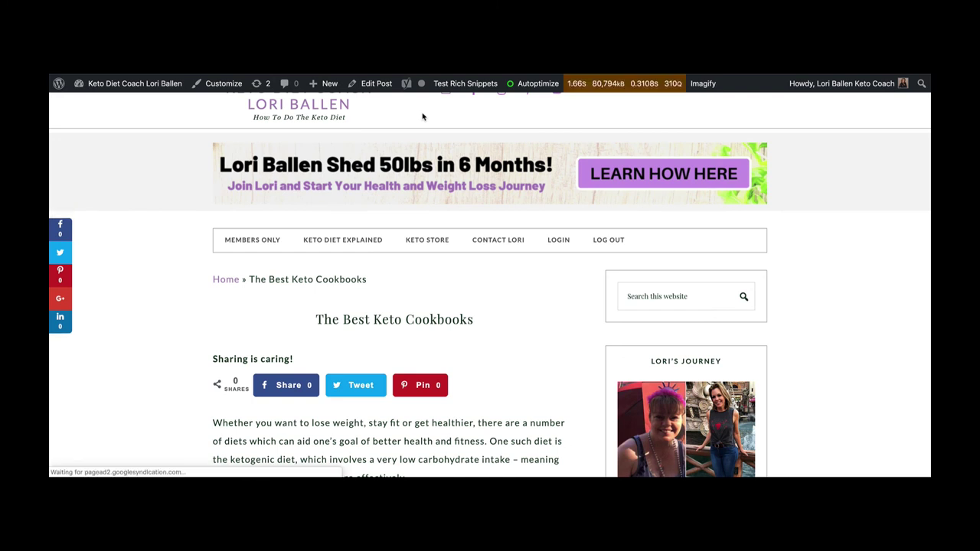
Scroll through each cookbook section of the preview down to the Ketotarian card at $13.59
scroll(422, 117, "down", 1)
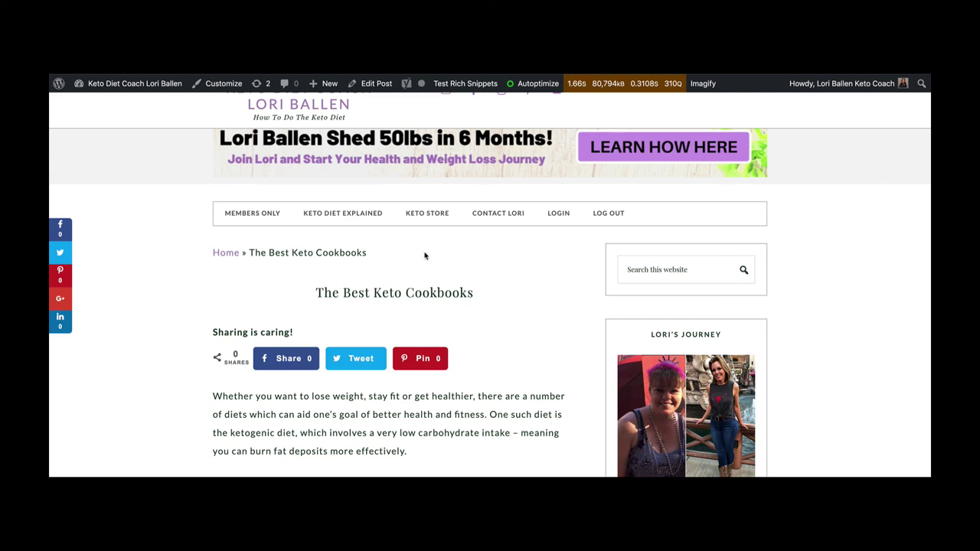
scroll(425, 255, "down", 5)
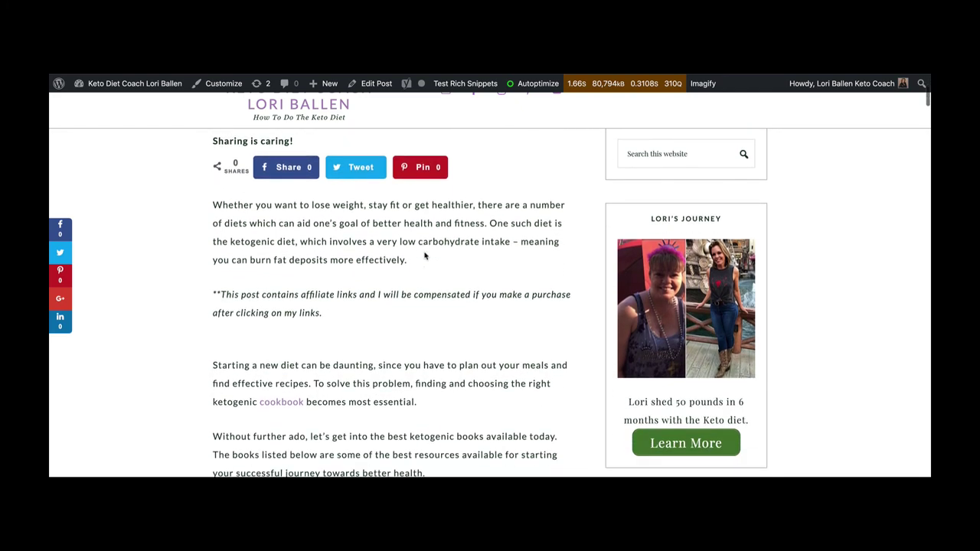
scroll(425, 256, "up", 2)
scroll(424, 253, "down", 10)
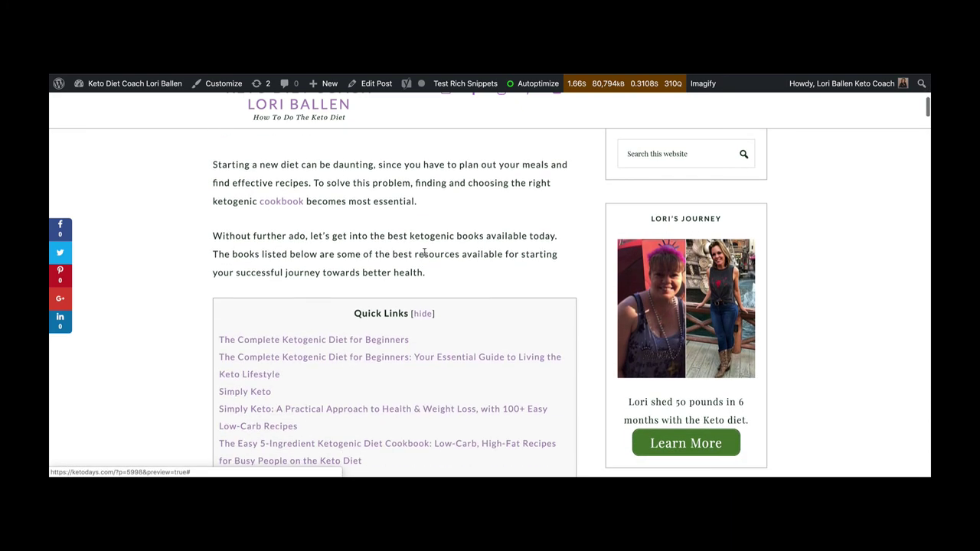
scroll(424, 253, "down", 20)
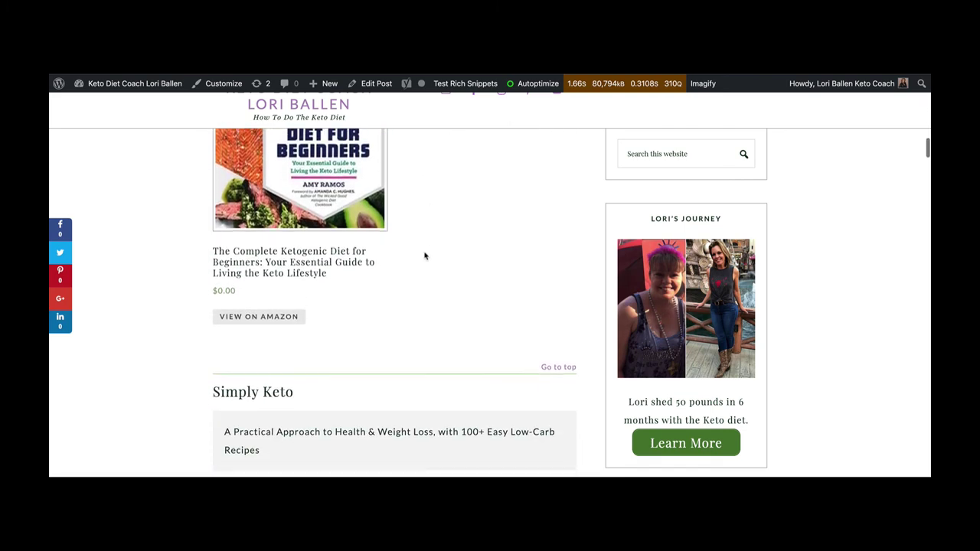
scroll(425, 255, "down", 15)
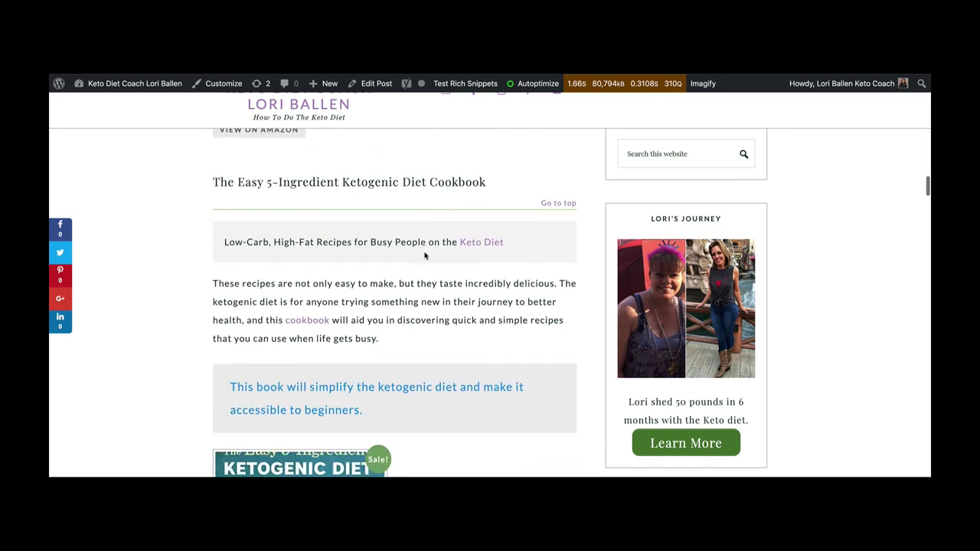
scroll(424, 256, "down", 8)
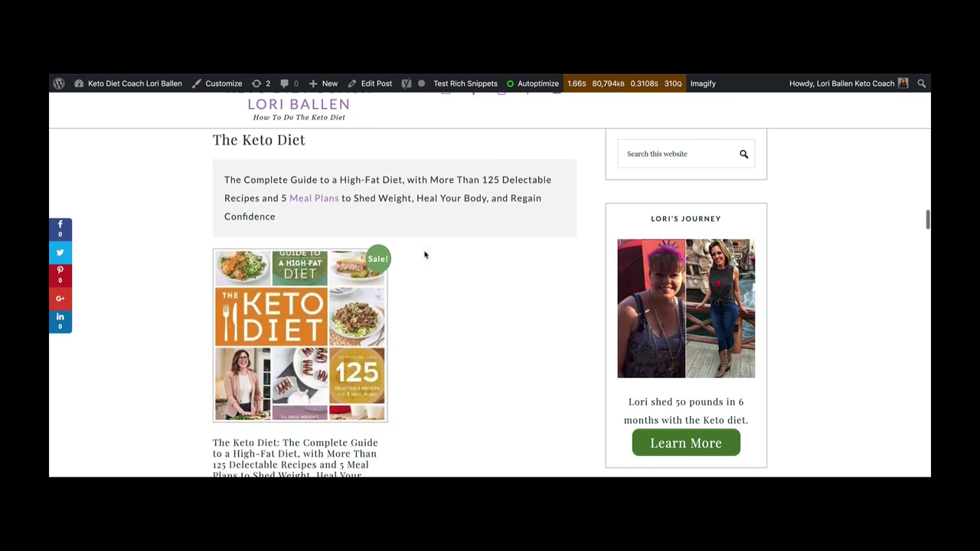
scroll(425, 255, "down", 8)
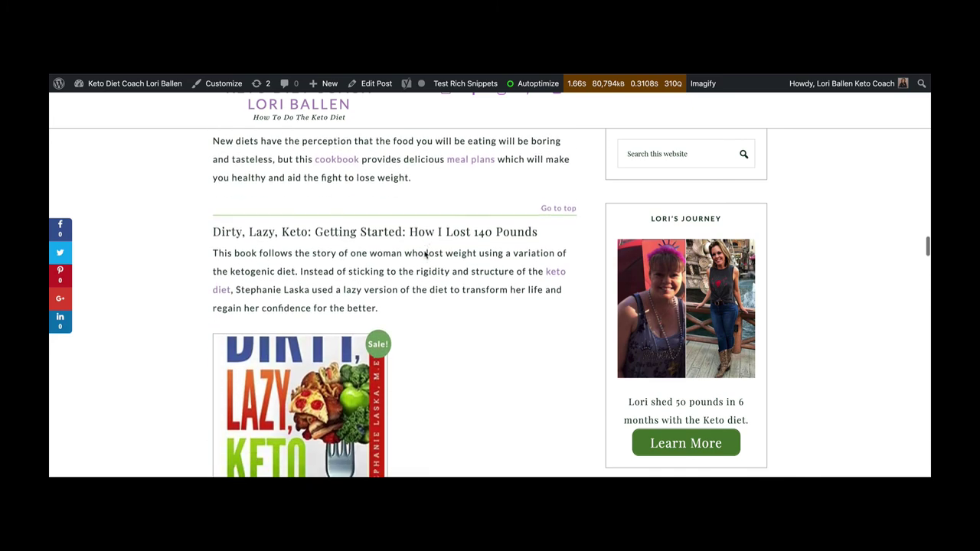
scroll(425, 255, "down", 8)
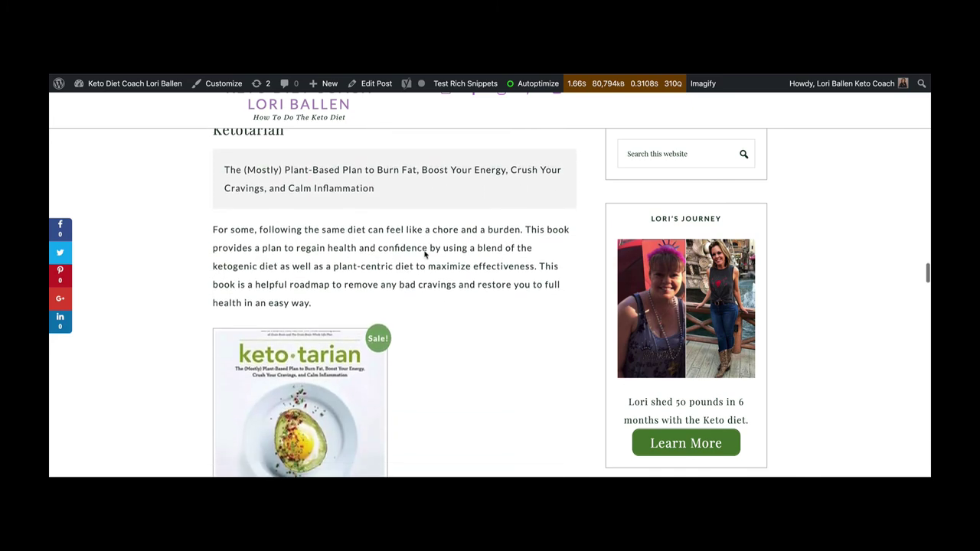
scroll(425, 255, "down", 2)
scroll(424, 255, "up", 5)
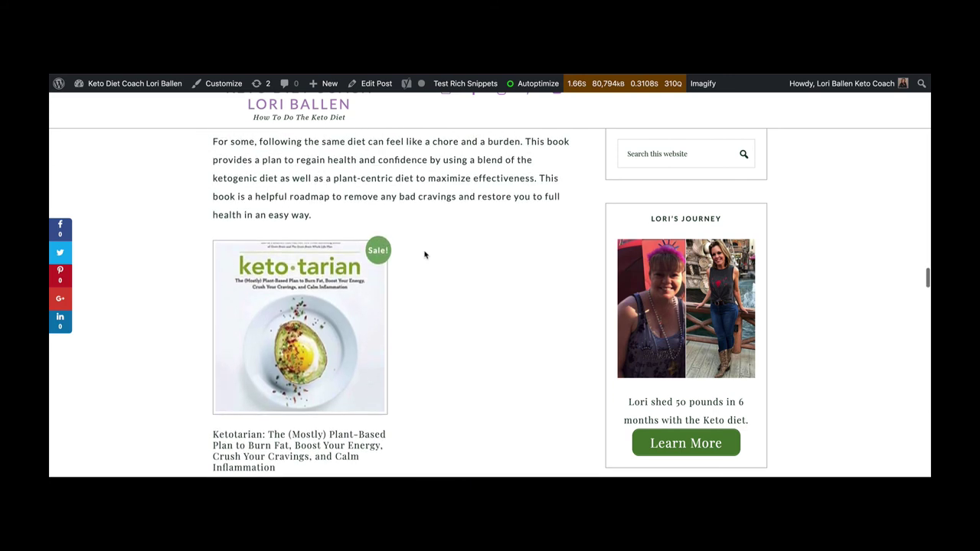
scroll(396, 265, "down", 5)
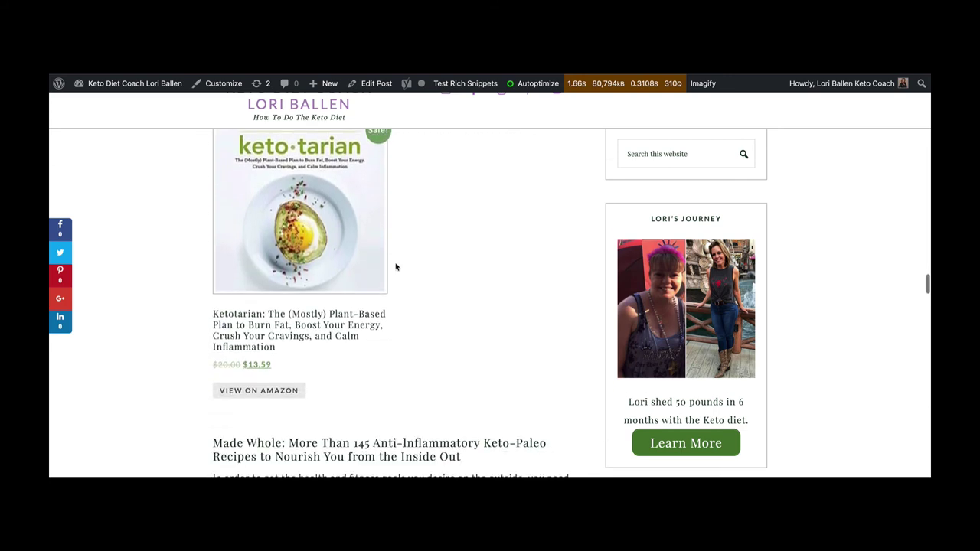
scroll(396, 267, "down", 5)
scroll(396, 267, "up", 8)
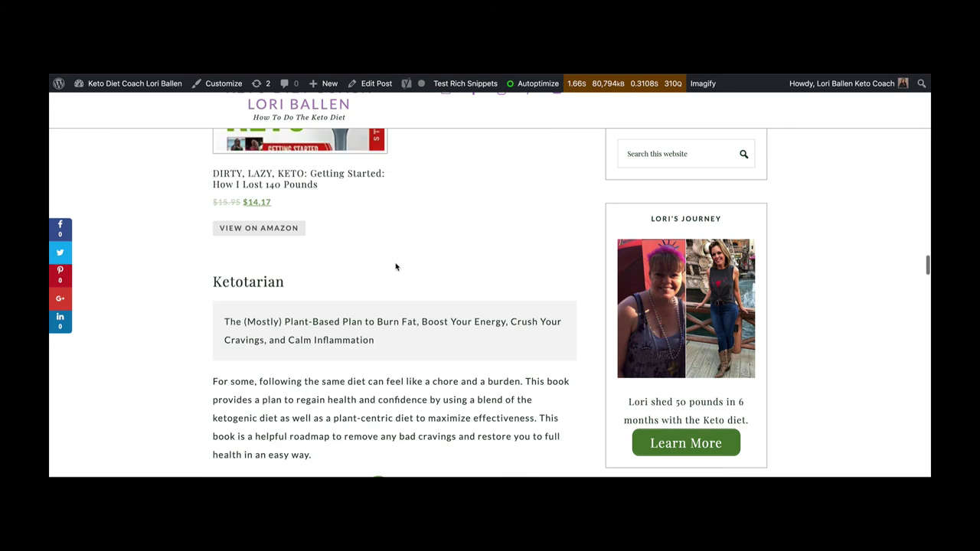
scroll(395, 267, "down", 1)
scroll(396, 267, "down", 2)
scroll(396, 267, "up", 4)
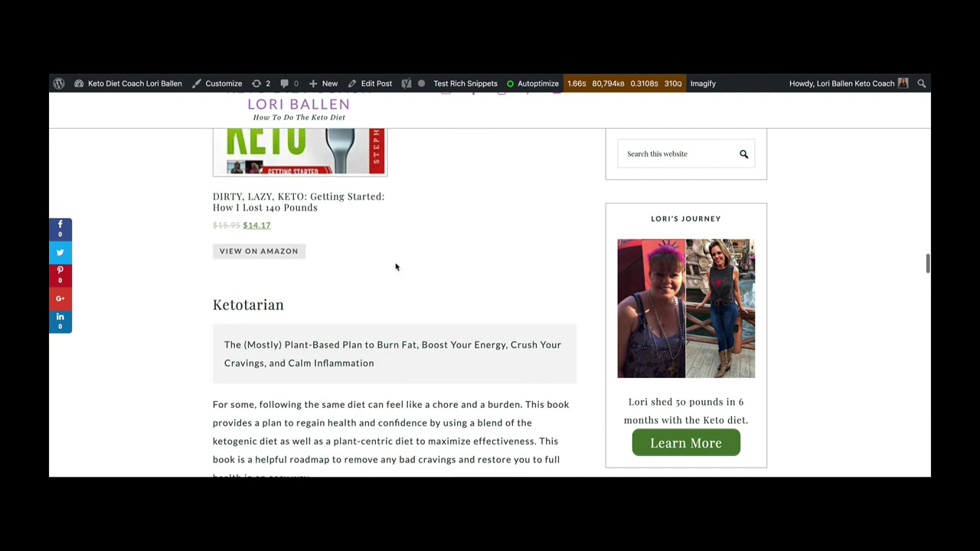
scroll(396, 267, "down", 4)
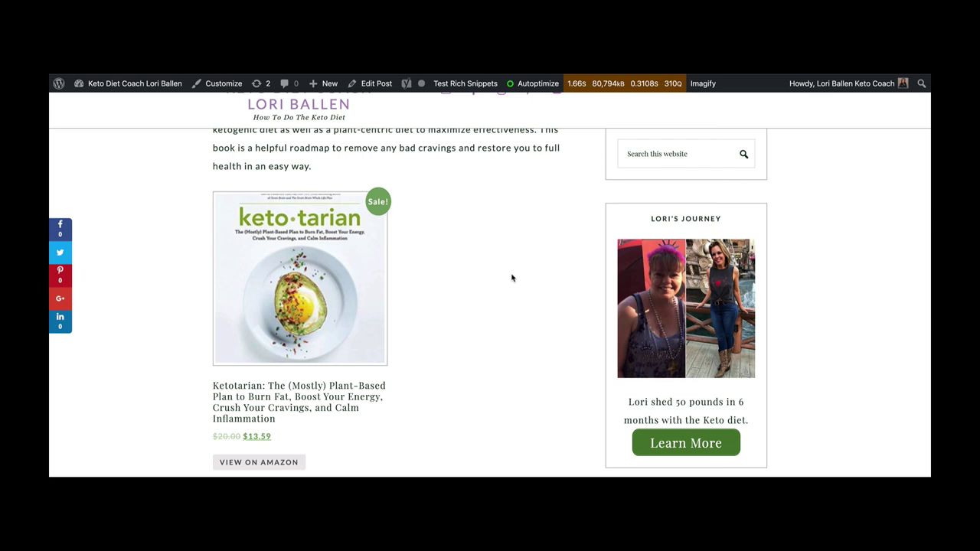
Scroll back to the post's intro and Quick Links list
scroll(512, 278, "down", 15)
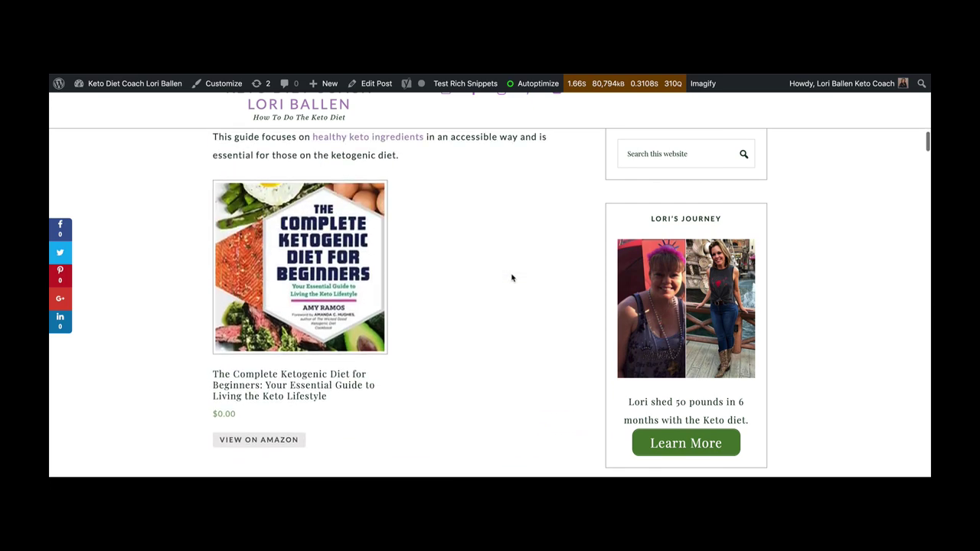
scroll(512, 278, "up", 10)
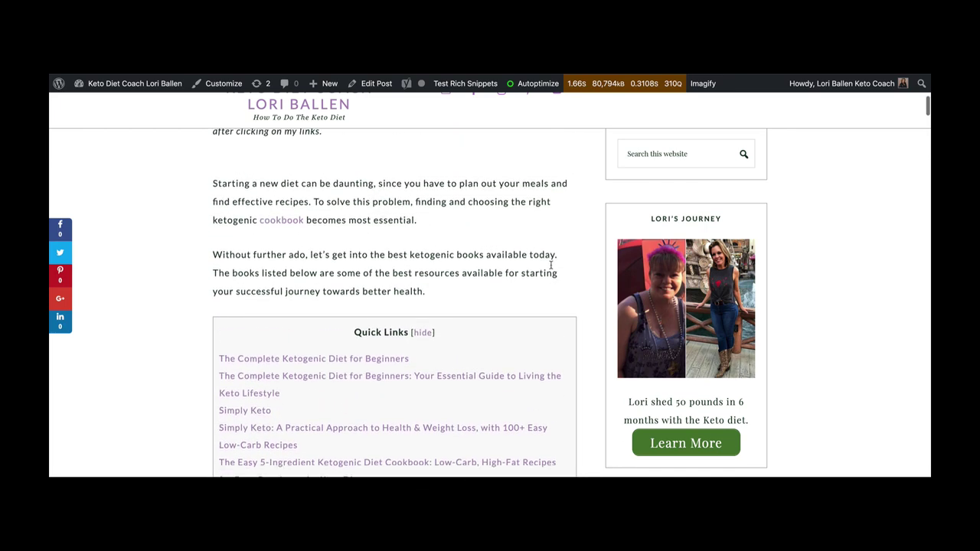
Place the browser beside Mail, narrowed to a mobile-width layout with the site menu expanded
key("ctrl+Right")
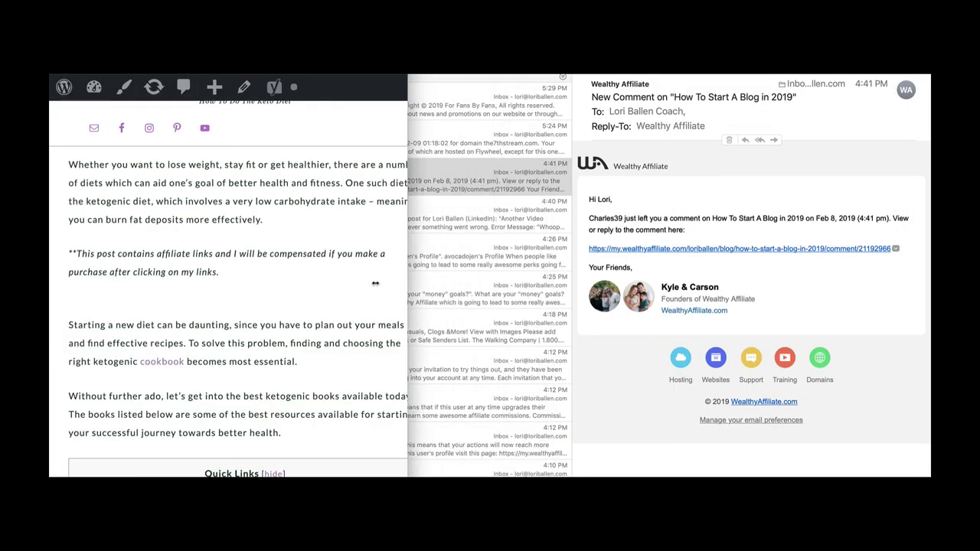
left_click_drag(375, 283, 258, 277)
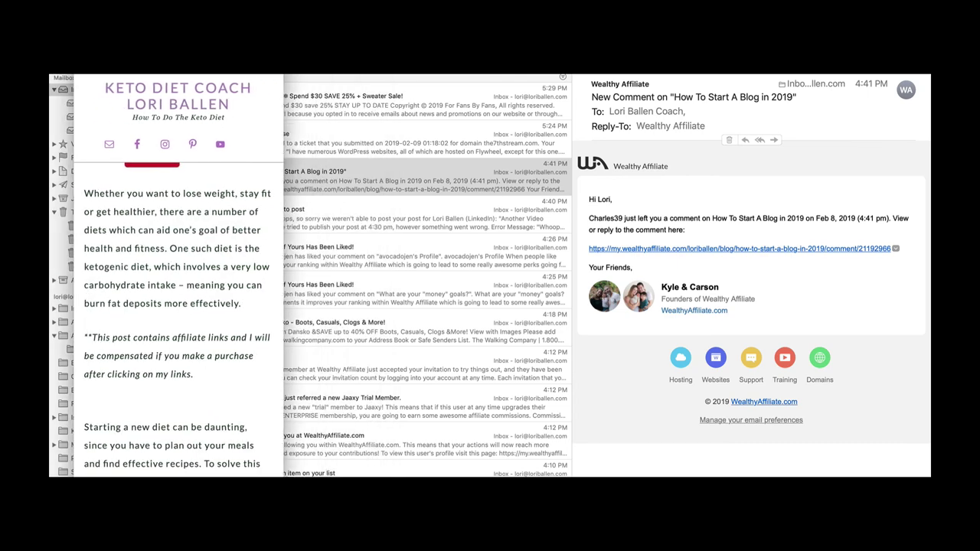
left_click(191, 202)
Scroll the narrow layout down to the Ketotarian card at $13.59, then begin widening the window
scroll(234, 259, "down", 15)
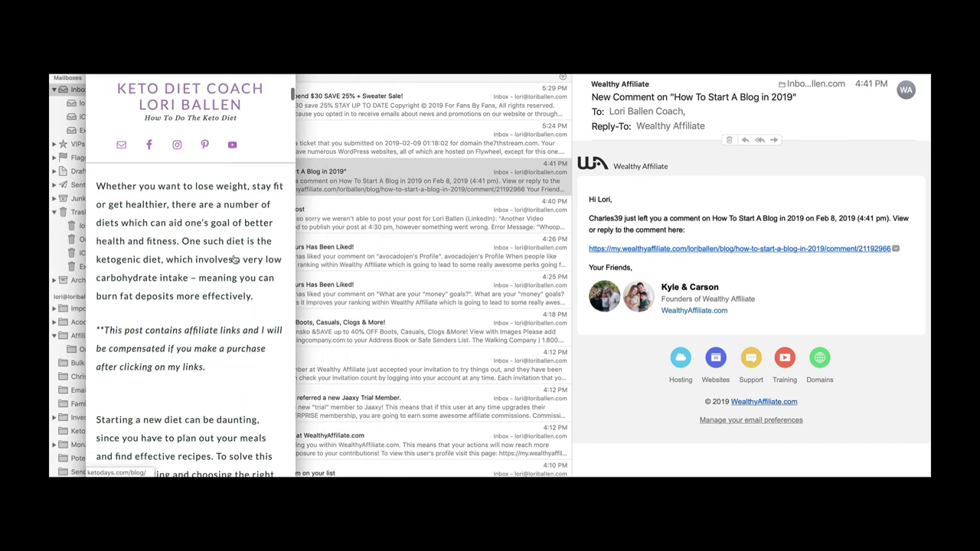
scroll(235, 260, "down", 15)
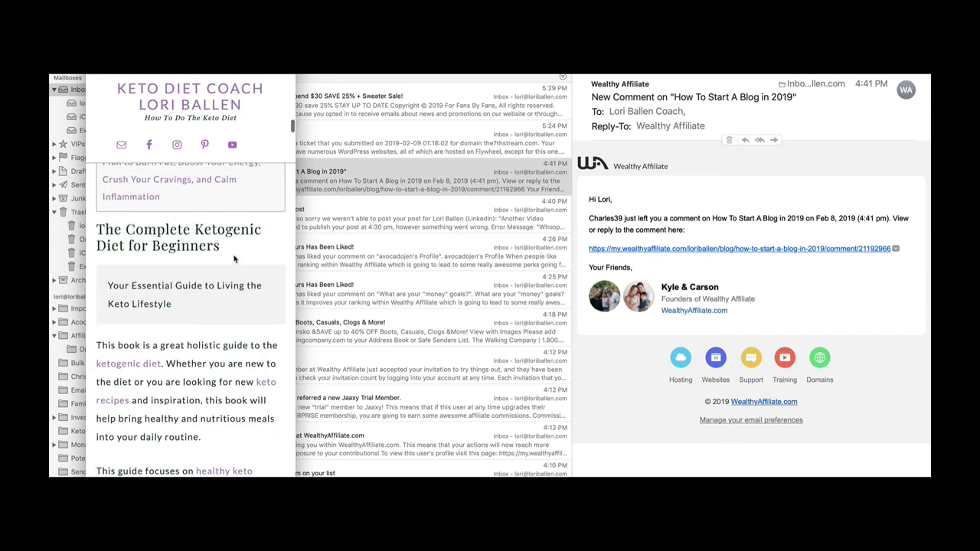
scroll(235, 260, "down", 15)
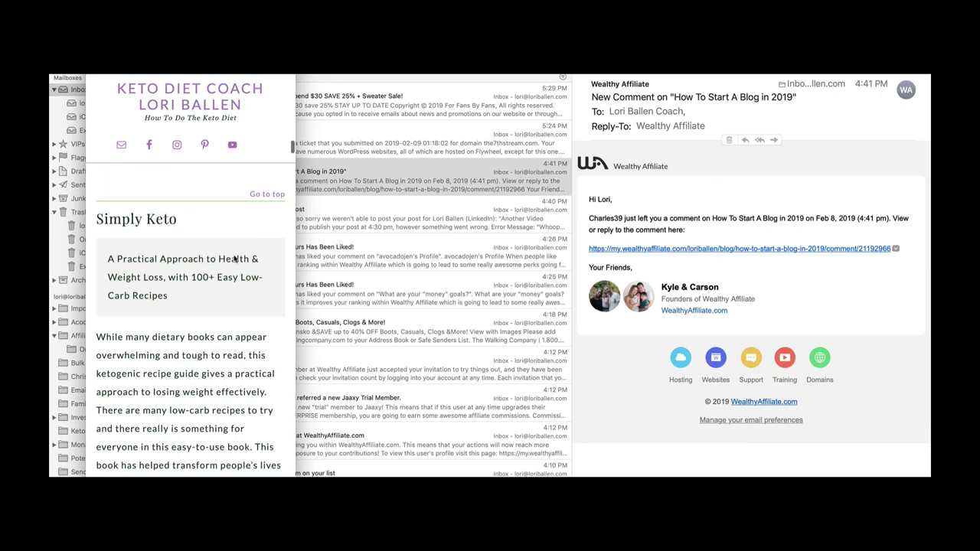
scroll(234, 260, "down", 2)
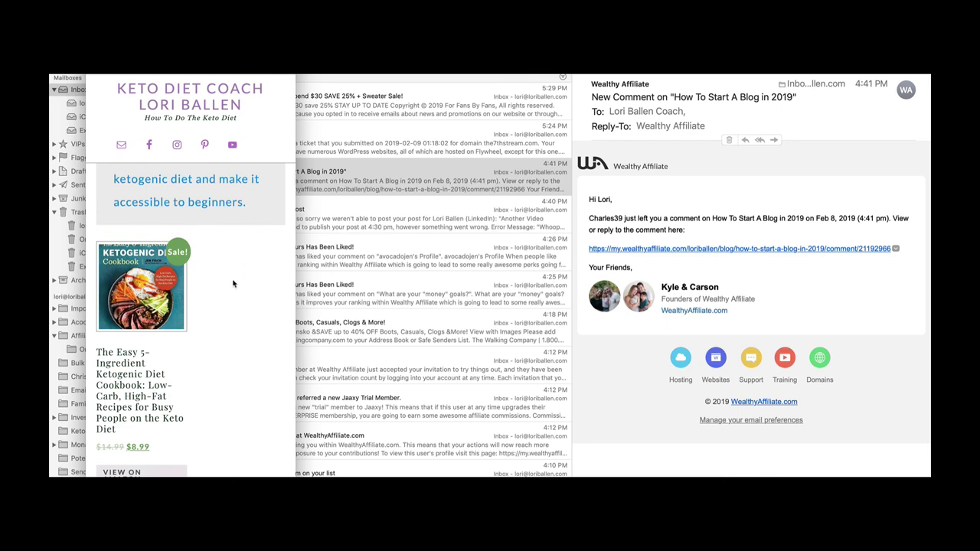
scroll(235, 282, "down", 10)
scroll(234, 282, "down", 10)
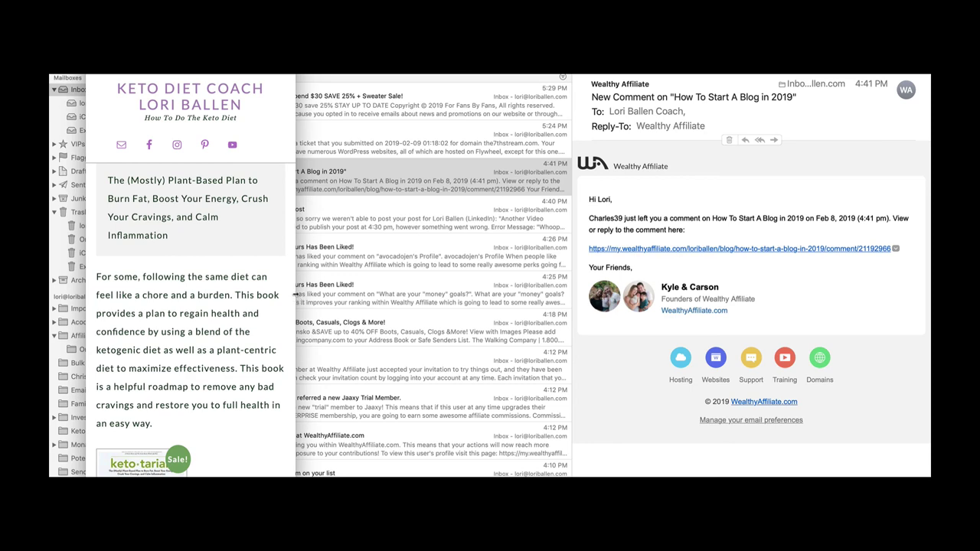
left_click_drag(294, 294, 594, 322)
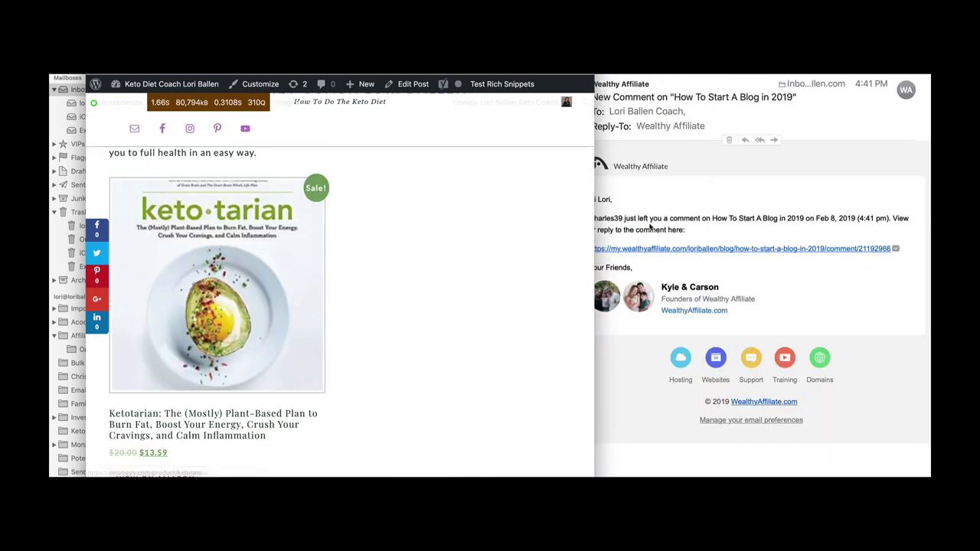
Stretch the browser to full desktop width and recheck the Ketotarian card beside the sidebar
left_click_drag(594, 232, 928, 289)
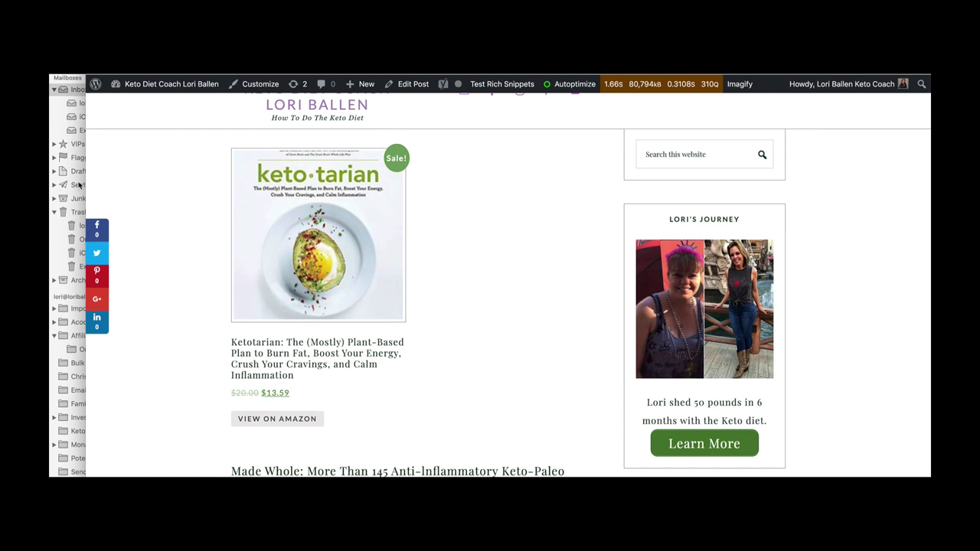
left_click_drag(85, 179, 49, 181)
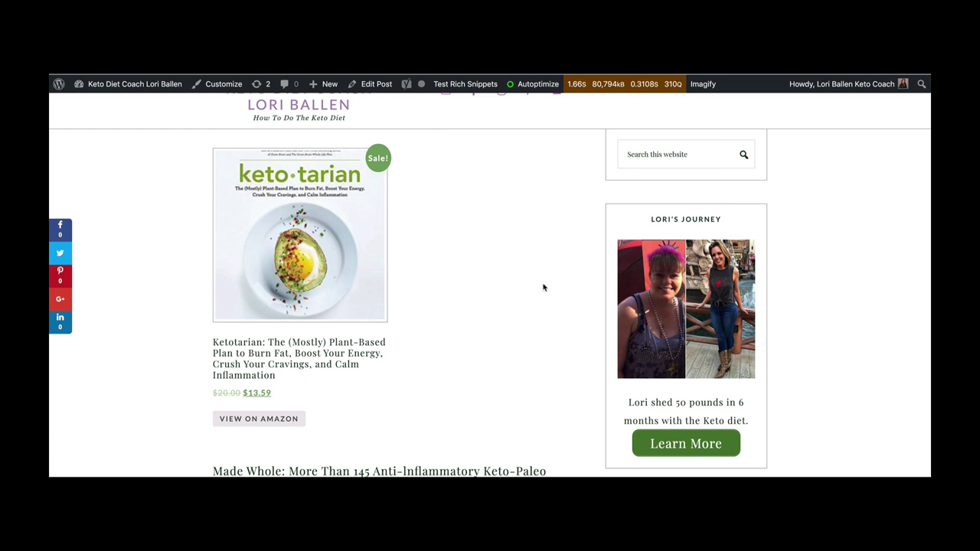
scroll(543, 284, "up", 5)
scroll(542, 282, "down", 3)
scroll(542, 283, "down", 1)
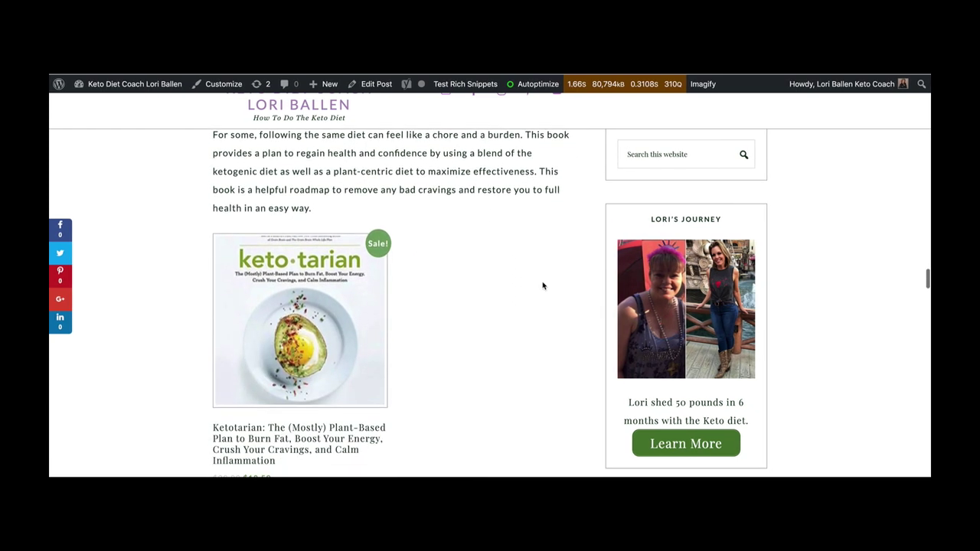